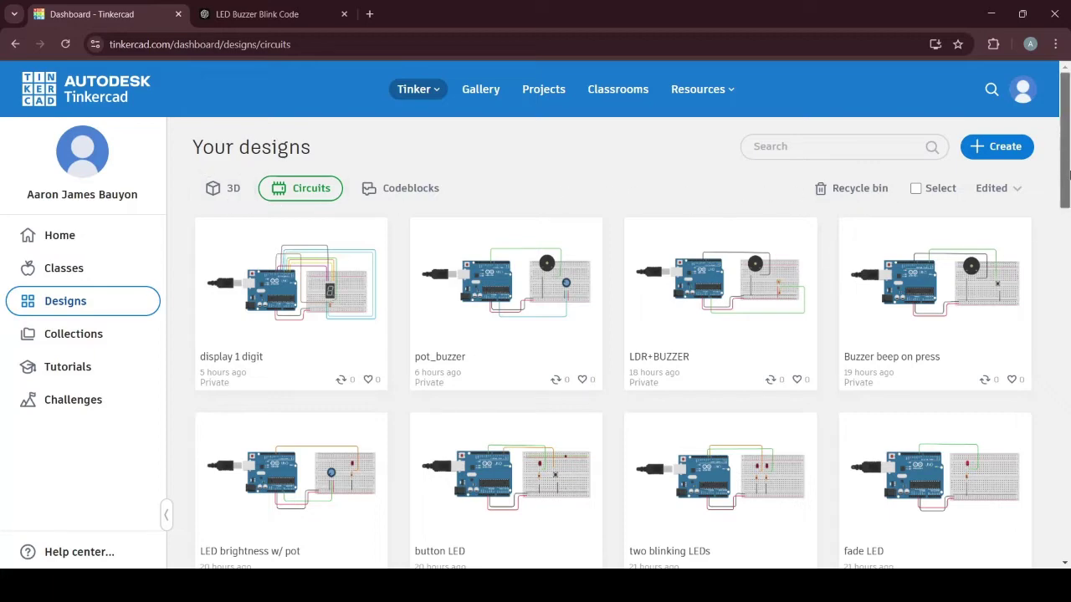
Scroll the Circuits designs grid past saved projects like display 1 digit and pot_buzzer
{"action": "mouse_move", "coordinate": [1067, 173]}
{"action": "left_mouse_down"}
{"action": "mouse_move", "coordinate": [1067, 288]}
{"action": "mouse_move", "coordinate": [1068, 163]}
{"action": "left_mouse_up"}
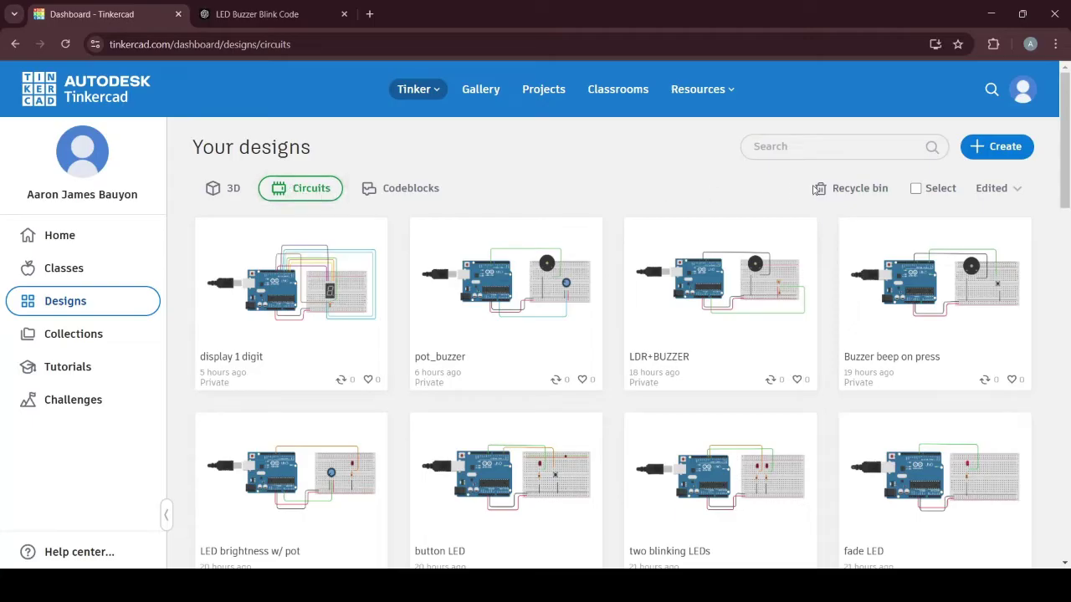
Create a new blank circuit, dismiss the Starters hint and keep the wire type Normal
{"action": "left_click", "coordinate": [1009, 146]}
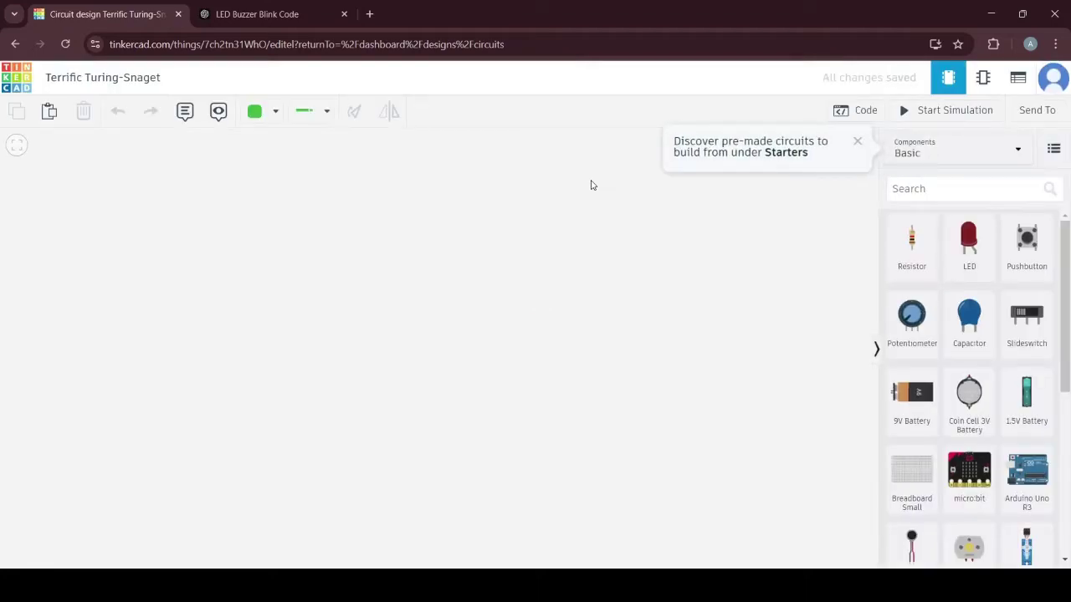
{"action": "left_click", "coordinate": [858, 140]}
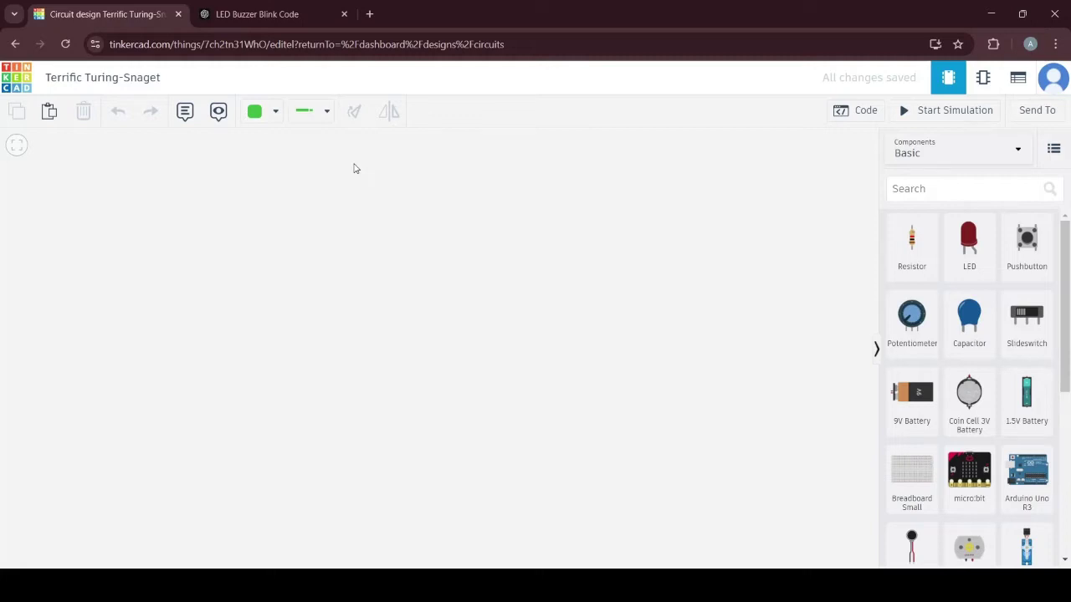
{"action": "left_click", "coordinate": [269, 118]}
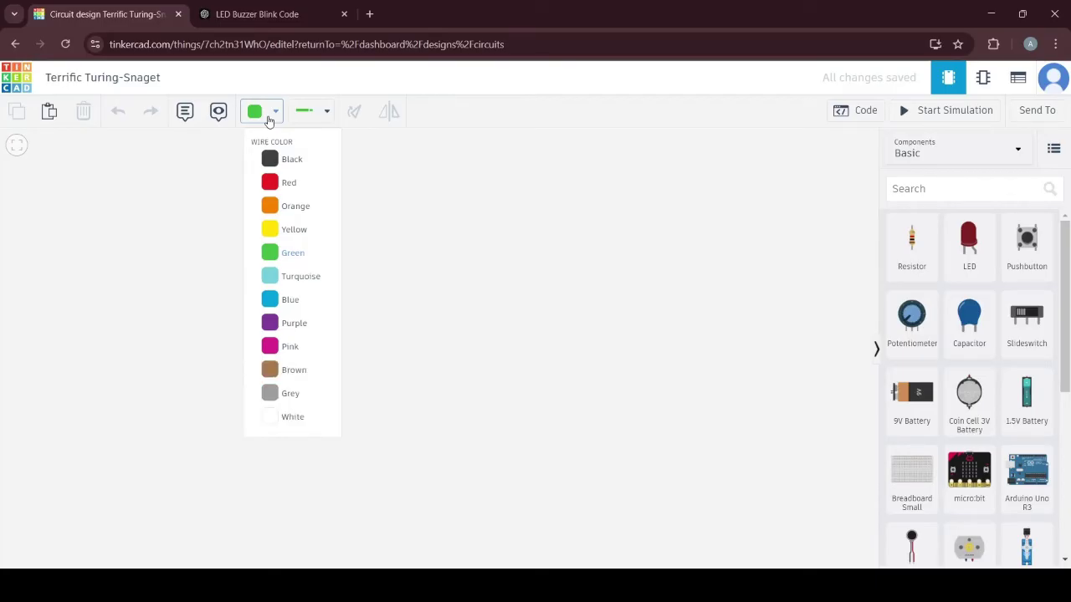
{"action": "left_click", "coordinate": [269, 119]}
{"action": "left_click", "coordinate": [316, 112]}
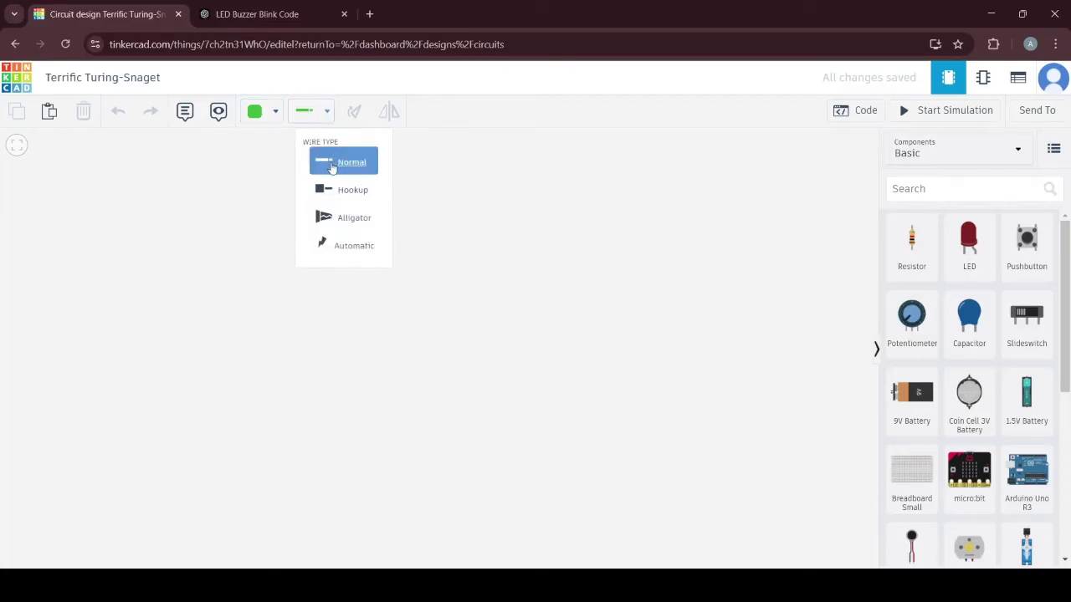
{"action": "left_click", "coordinate": [318, 112]}
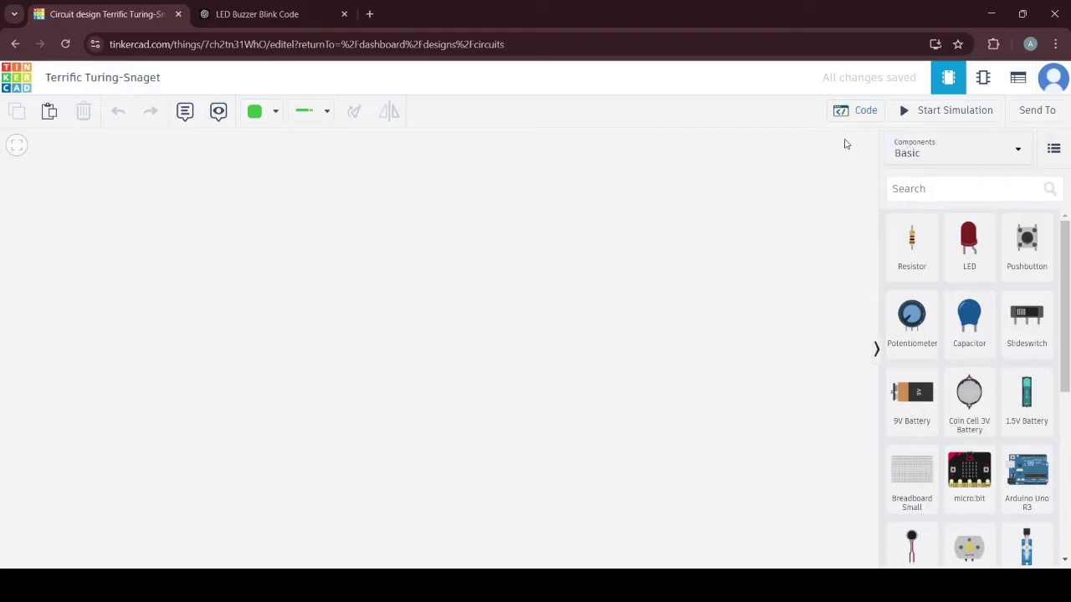
Toggle the code panel open and closed to get back to the Basic components list
{"action": "left_click", "coordinate": [860, 118]}
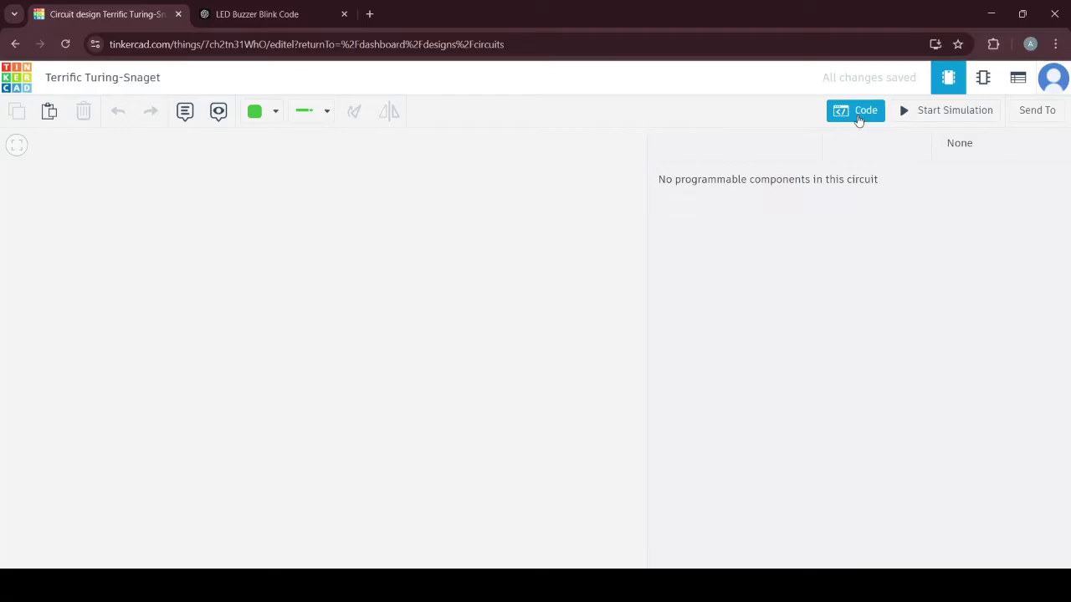
{"action": "left_click", "coordinate": [859, 117]}
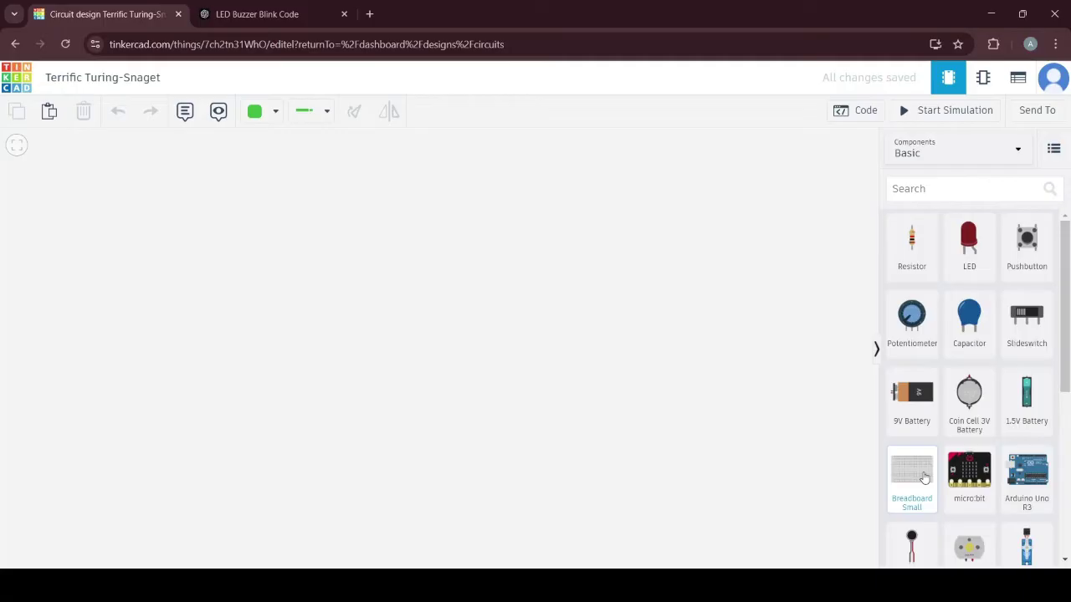
Place a Breadboard Small at the canvas centre and an Arduino Uno R3 to its left
{"action": "left_click_drag", "start_coordinate": [924, 477], "coordinate": [588, 358]}
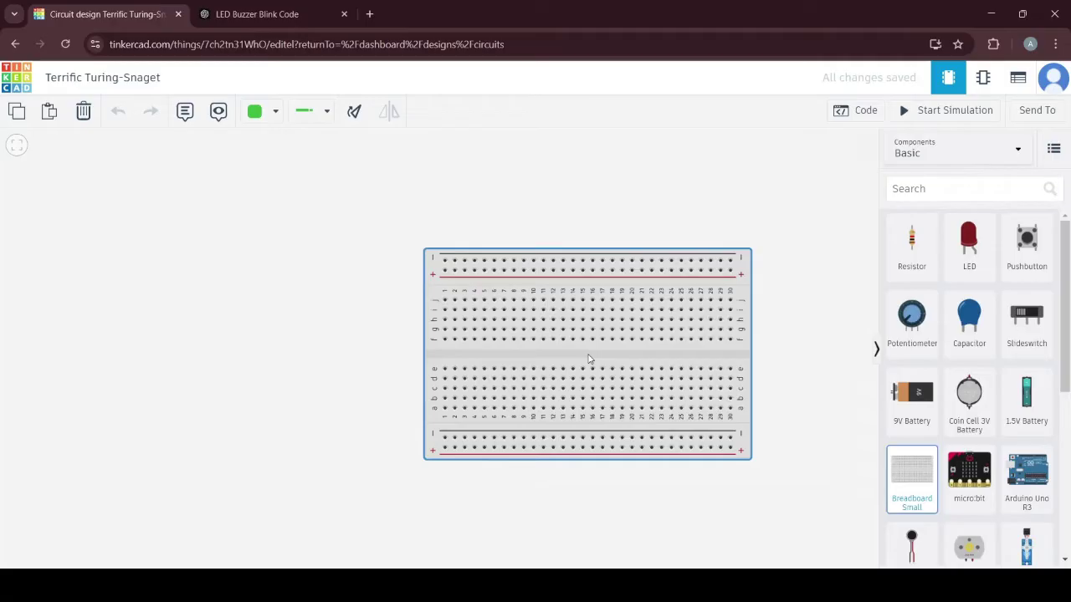
{"action": "left_click_drag", "start_coordinate": [588, 358], "coordinate": [588, 359]}
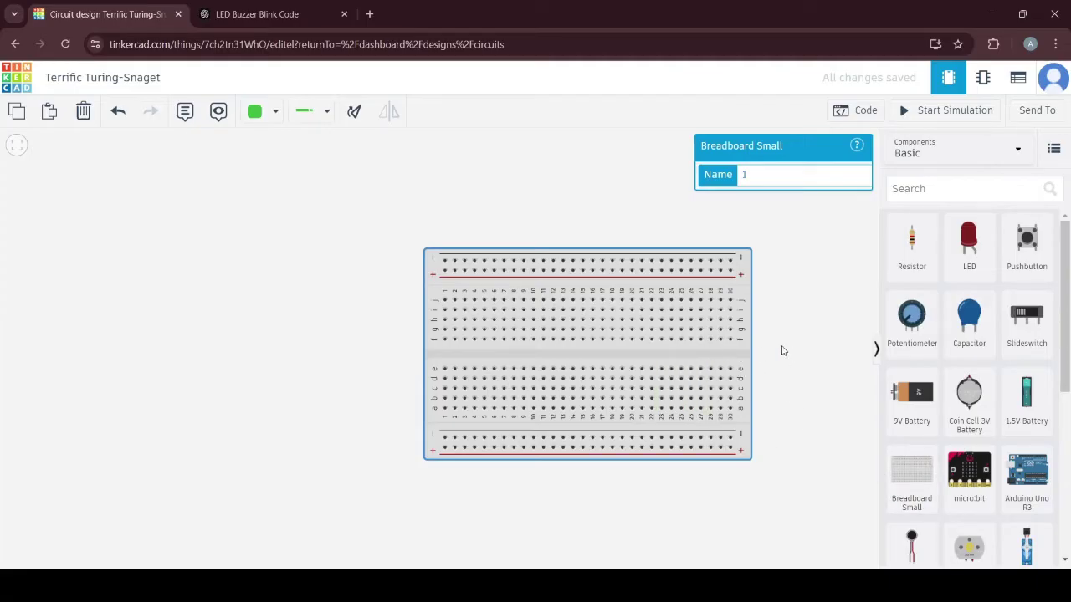
{"action": "scroll", "coordinate": [782, 351], "scroll_direction": "down", "scroll_amount": 1}
{"action": "scroll", "coordinate": [782, 350], "scroll_direction": "down", "scroll_amount": 1}
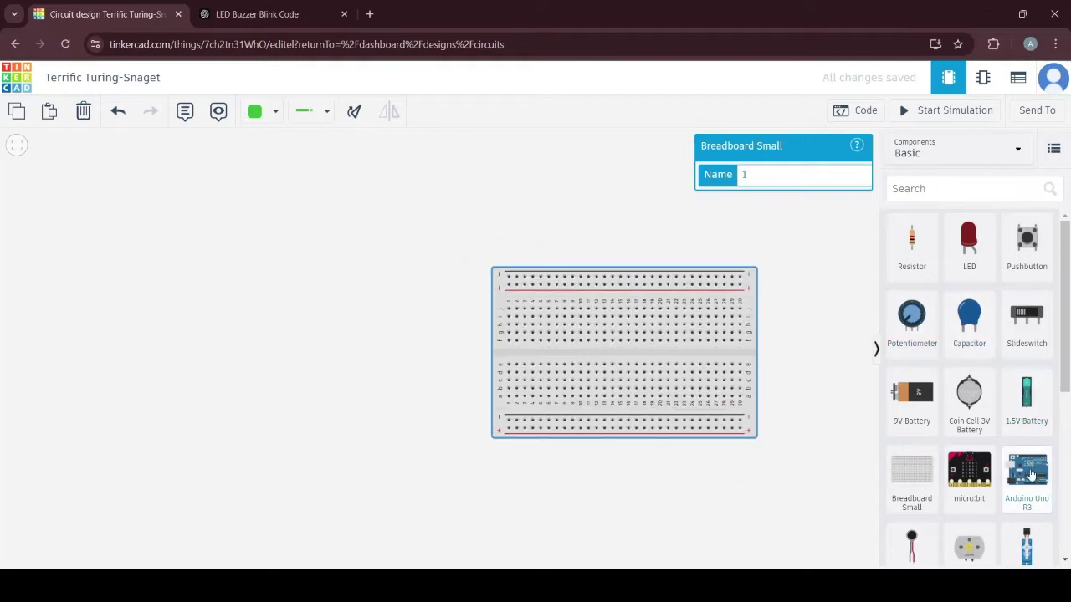
{"action": "left_click_drag", "start_coordinate": [1027, 478], "coordinate": [313, 359]}
{"action": "left_click", "coordinate": [456, 210]}
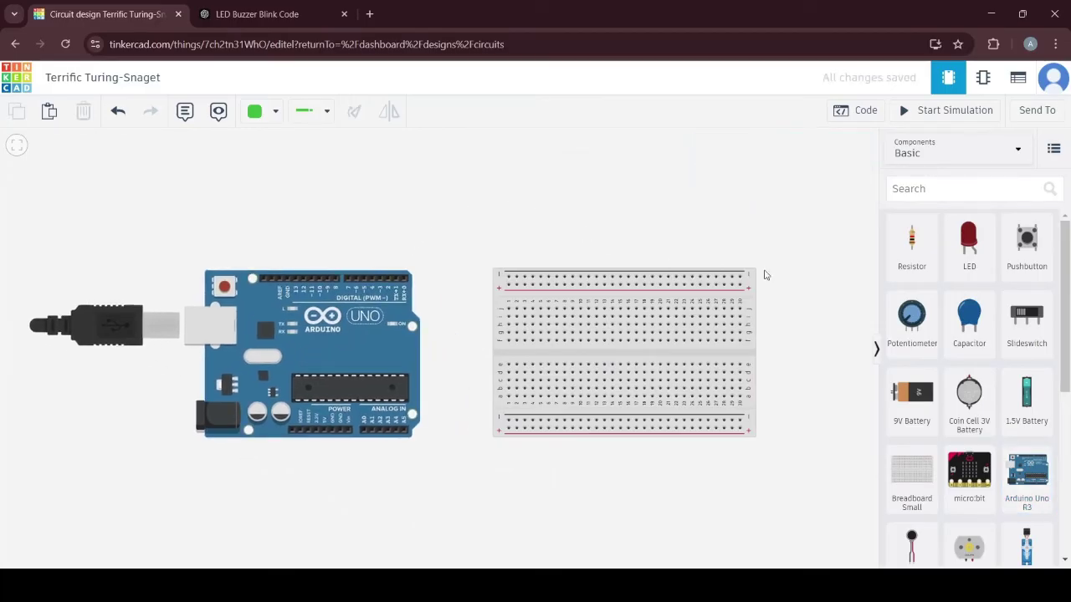
{"action": "left_click", "coordinate": [705, 362]}
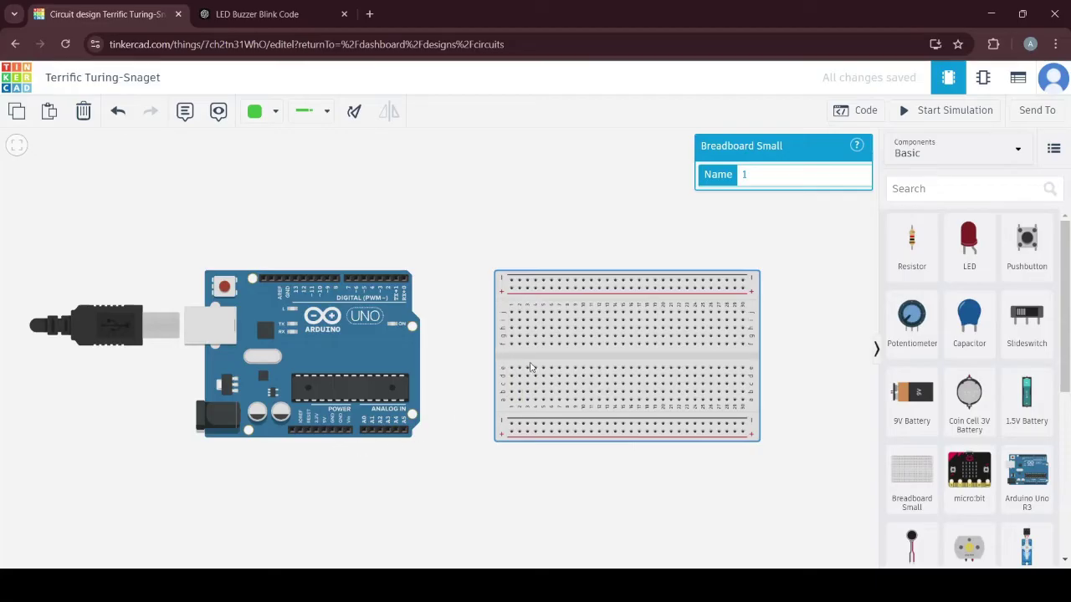
Run a black ground wire from the Arduino GND pin to the breadboard's bottom rail
{"action": "left_click", "coordinate": [333, 431]}
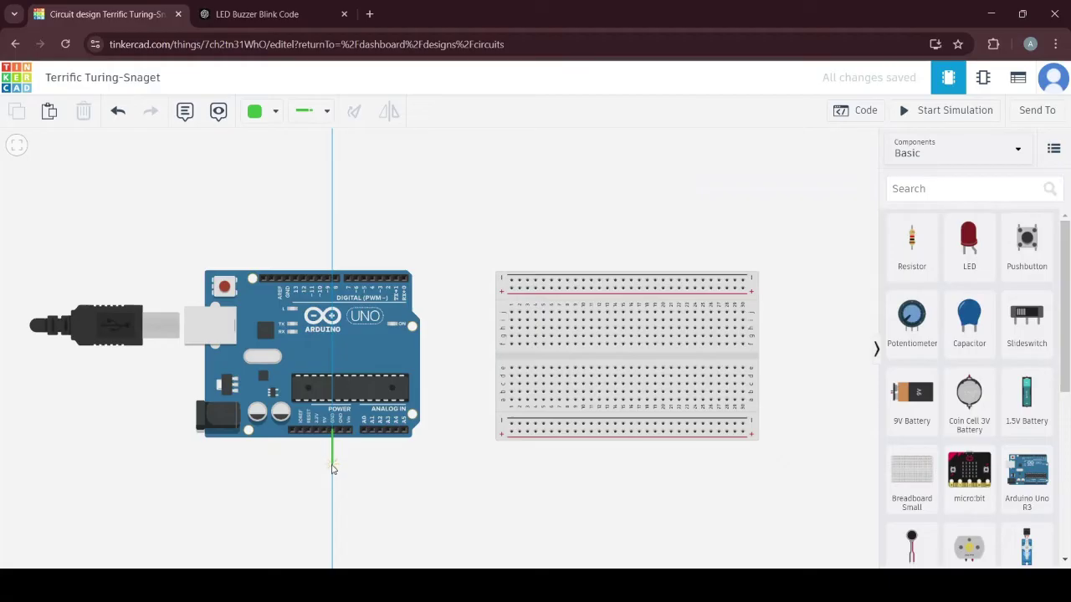
{"action": "left_click", "coordinate": [332, 461]}
{"action": "left_click", "coordinate": [467, 462]}
{"action": "left_click", "coordinate": [469, 425]}
{"action": "left_click", "coordinate": [512, 424]}
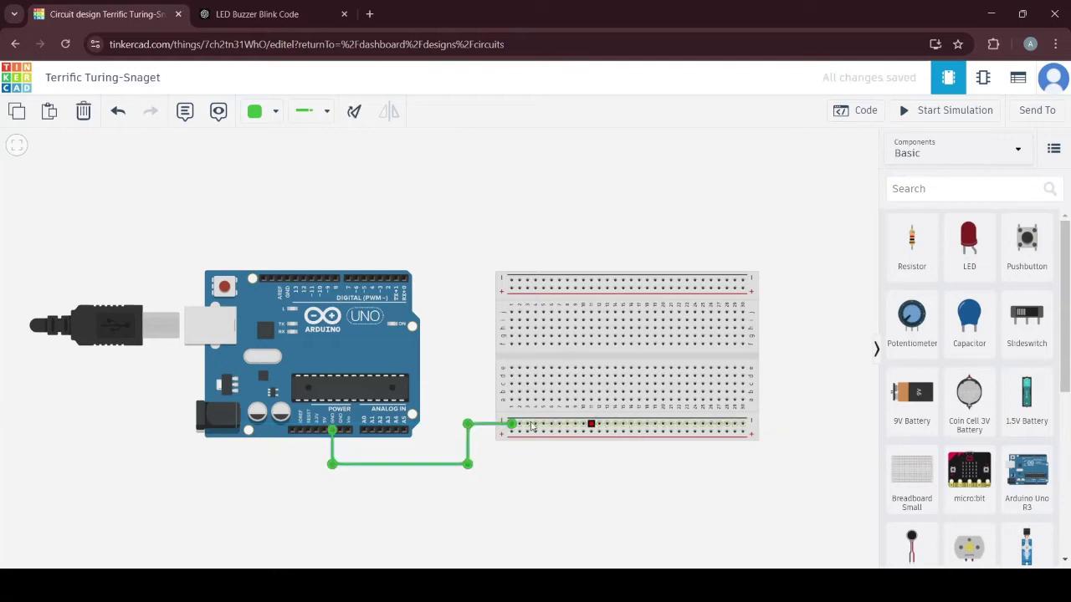
{"action": "left_click", "coordinate": [273, 112]}
{"action": "left_click", "coordinate": [276, 160]}
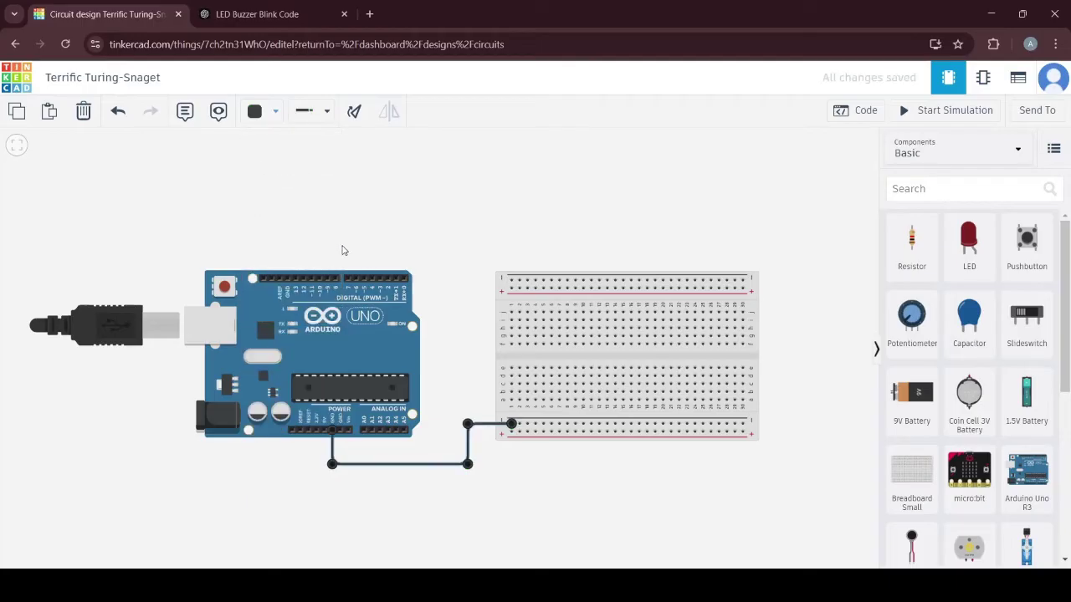
{"action": "left_click", "coordinate": [470, 238]}
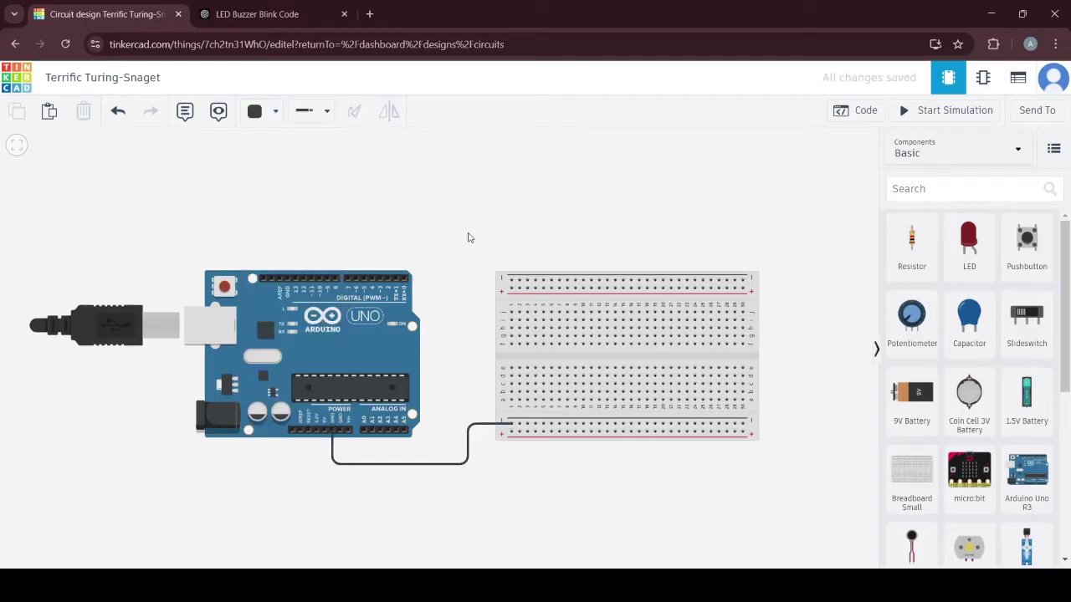
Run a red wire from the Arduino 5V pin to the breadboard's bottom rail
{"action": "left_click", "coordinate": [324, 440]}
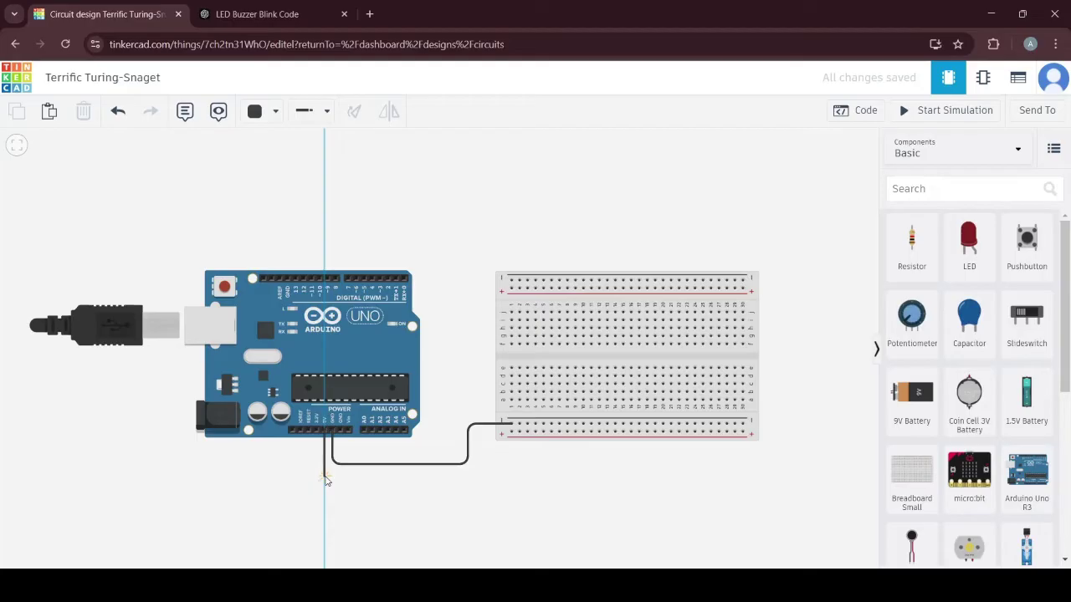
{"action": "left_click", "coordinate": [325, 477]}
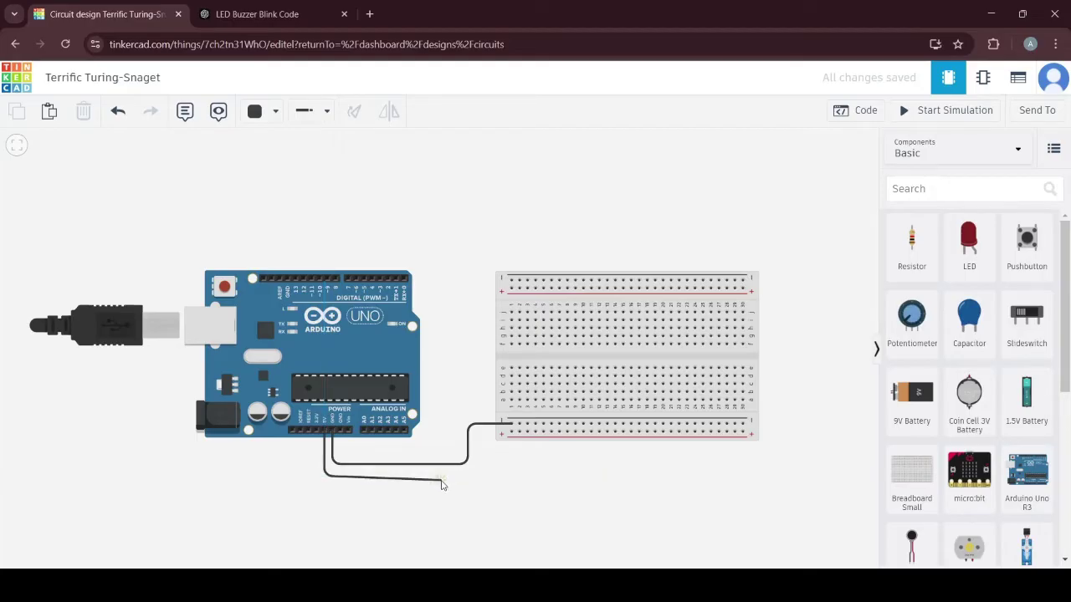
{"action": "left_click", "coordinate": [447, 476]}
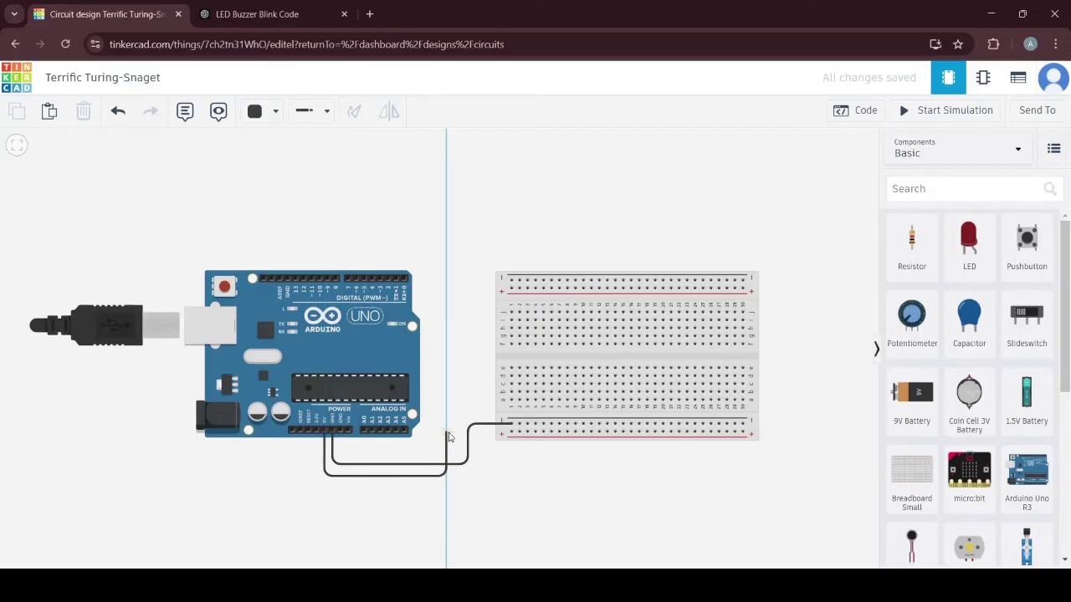
{"action": "left_click", "coordinate": [446, 431]}
{"action": "left_click", "coordinate": [511, 431]}
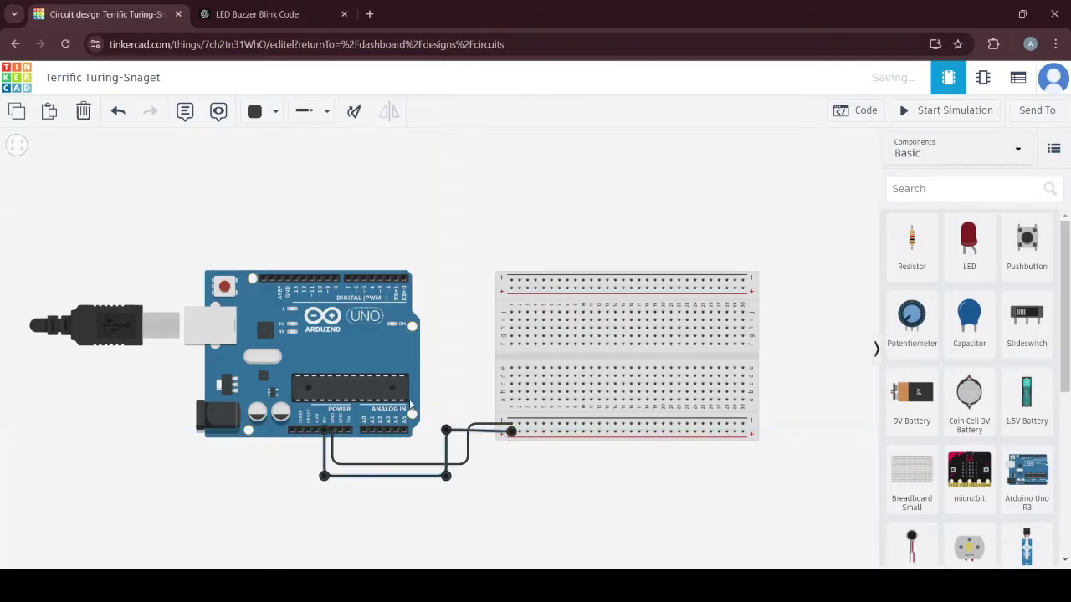
{"action": "left_click", "coordinate": [263, 114]}
{"action": "left_click", "coordinate": [280, 182]}
{"action": "left_click_drag", "start_coordinate": [446, 431], "coordinate": [446, 432]}
{"action": "left_click", "coordinate": [585, 499]}
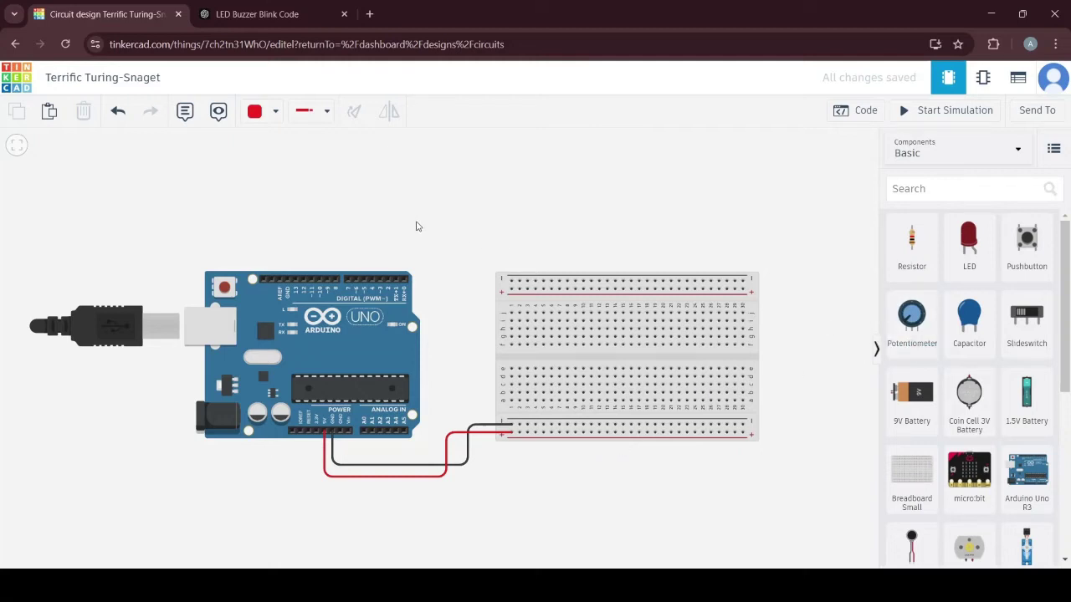
Draw a trial wire from pin D3 to the breadboard, then delete it
{"action": "left_click", "coordinate": [380, 281]}
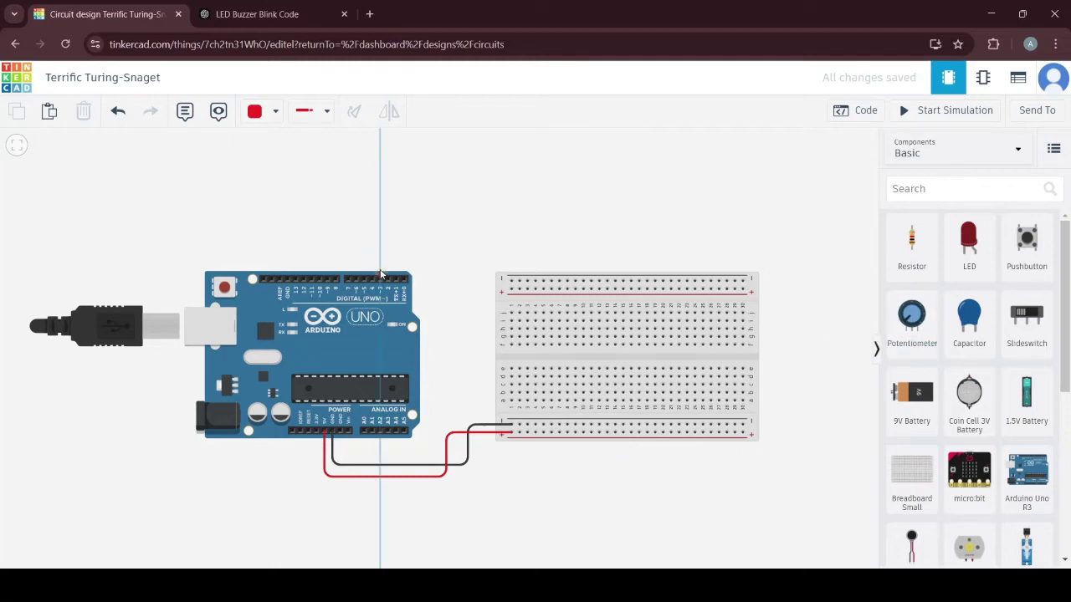
{"action": "left_click", "coordinate": [380, 208]}
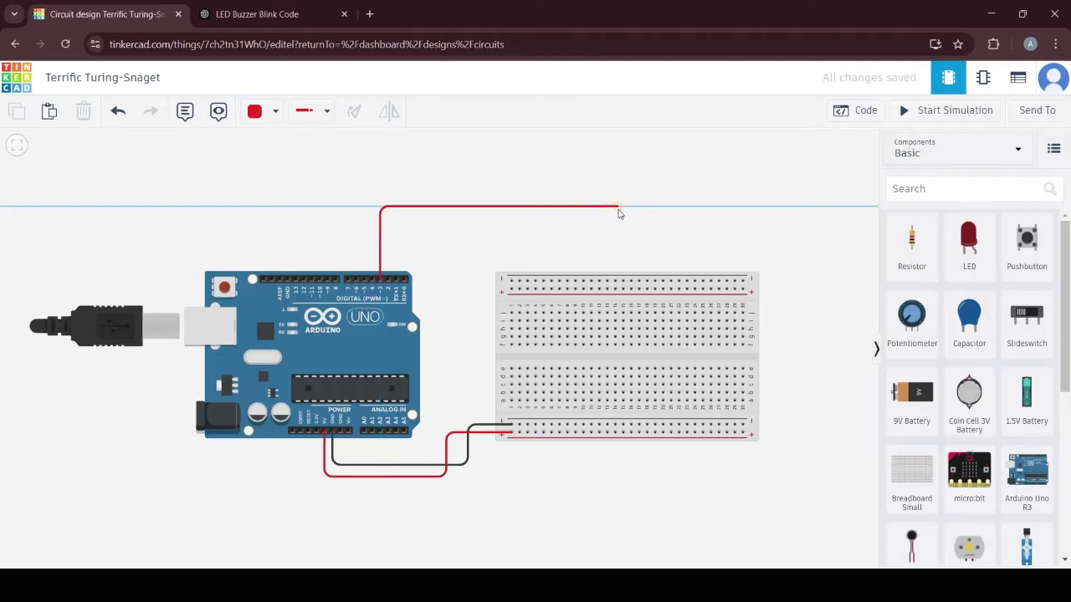
{"action": "left_click", "coordinate": [618, 211]}
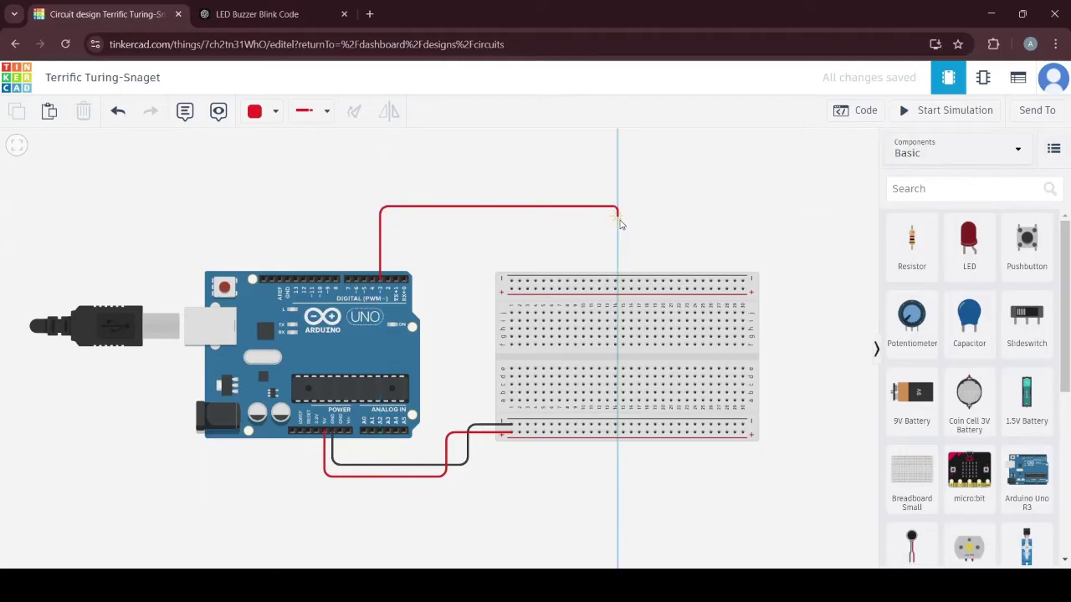
{"action": "left_click", "coordinate": [616, 314]}
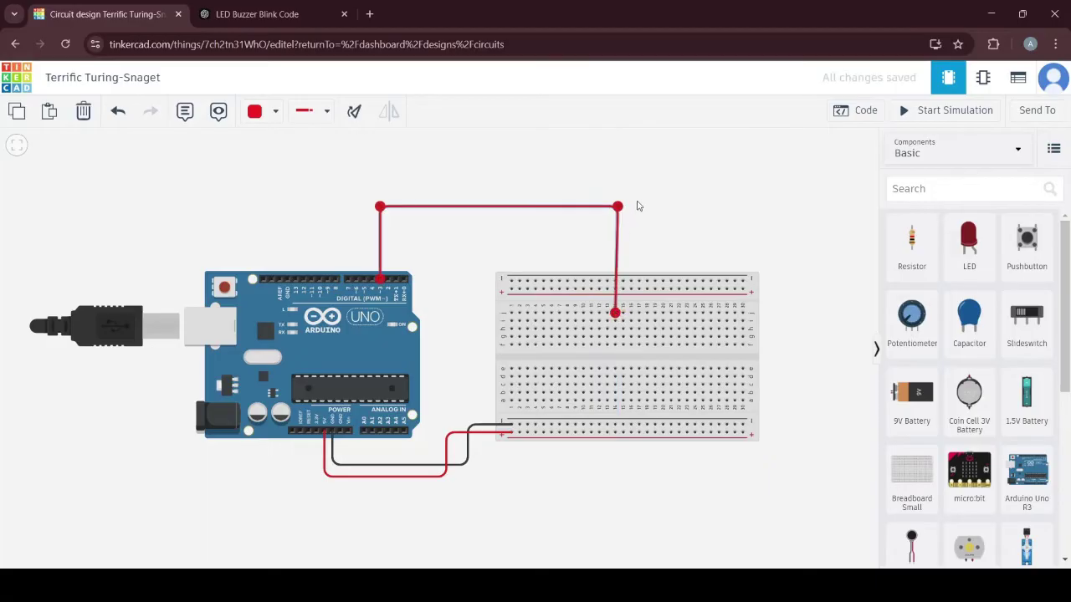
{"action": "key", "text": "Delete"}
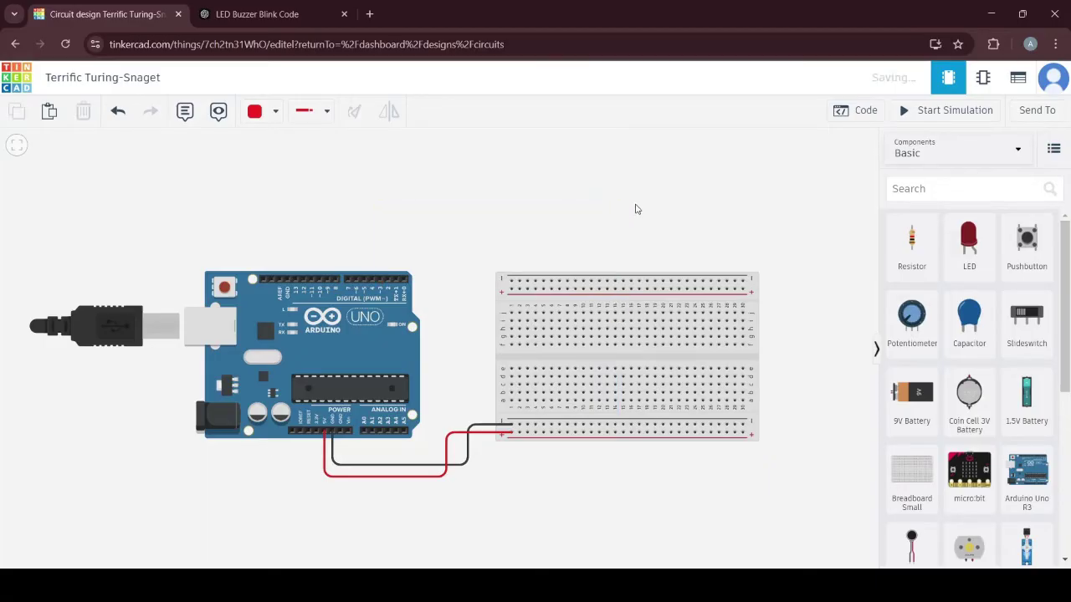
Place an LED, set its colour to Green, and move it just above the breadboard
{"action": "left_click", "coordinate": [966, 258]}
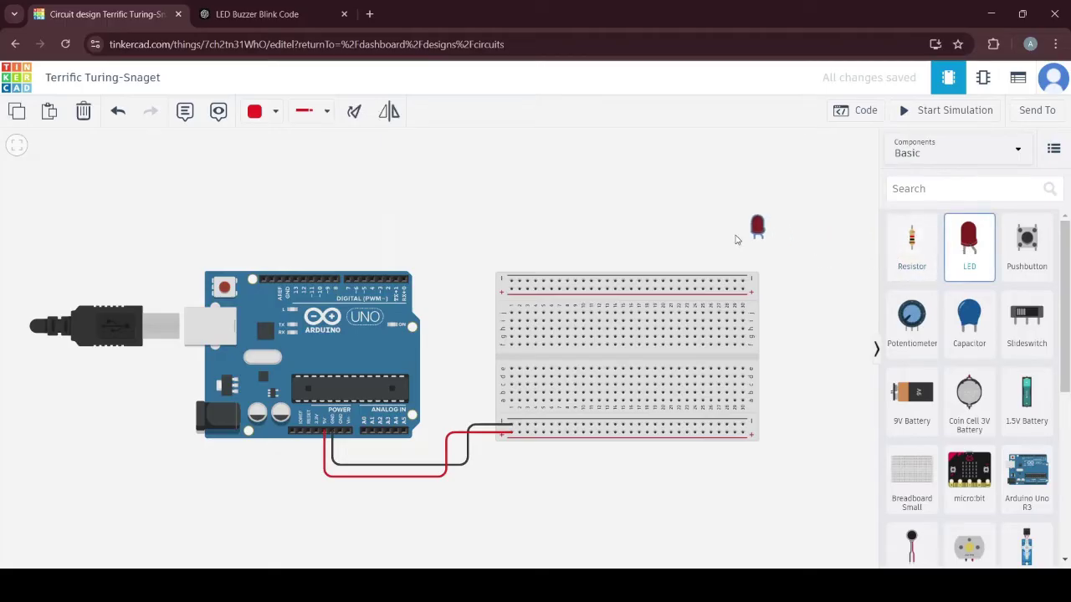
{"action": "left_click", "coordinate": [607, 219]}
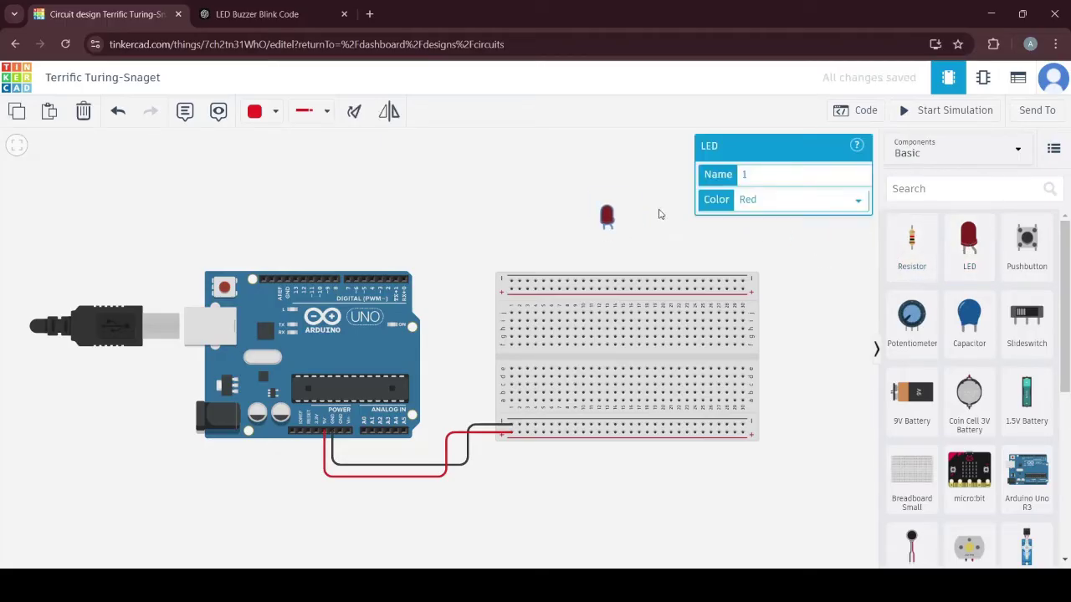
{"action": "left_click", "coordinate": [836, 201]}
{"action": "left_click", "coordinate": [800, 227]}
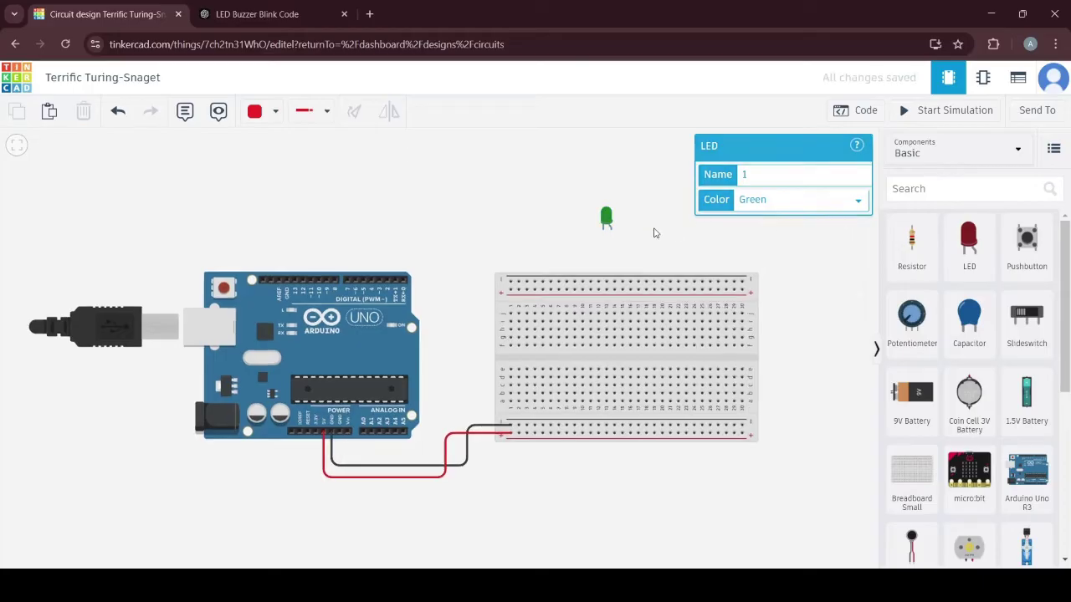
{"action": "left_click", "coordinate": [606, 216]}
{"action": "left_click_drag", "start_coordinate": [607, 217], "coordinate": [553, 200]}
{"action": "left_click", "coordinate": [618, 215]}
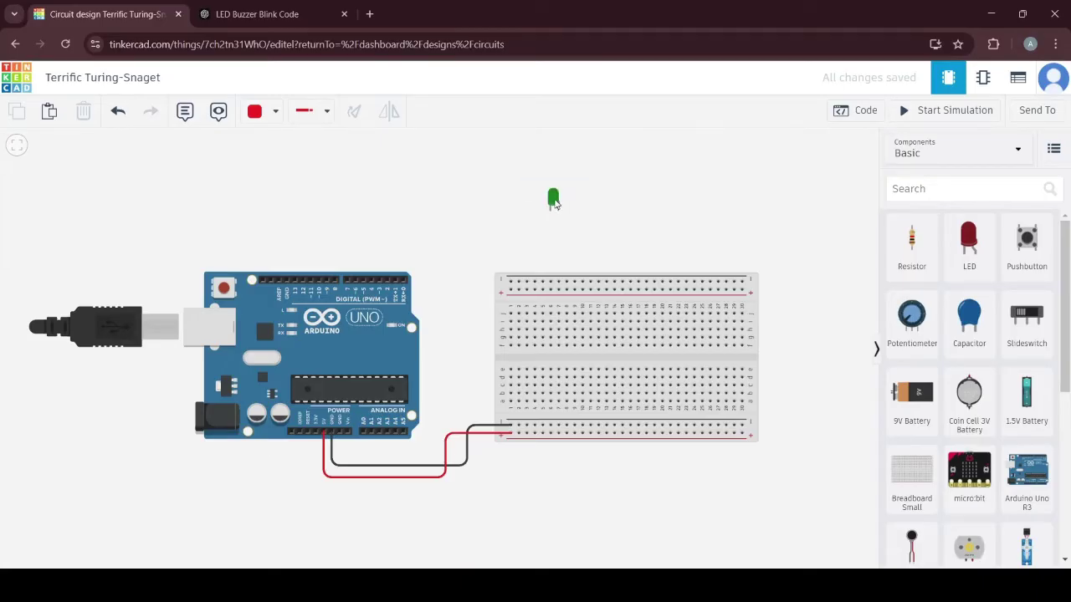
Plug the LED into the breadboard's upper rows and place a resistor below it
{"action": "left_click_drag", "start_coordinate": [554, 203], "coordinate": [556, 329]}
{"action": "left_click", "coordinate": [592, 190]}
{"action": "left_click", "coordinate": [551, 346]}
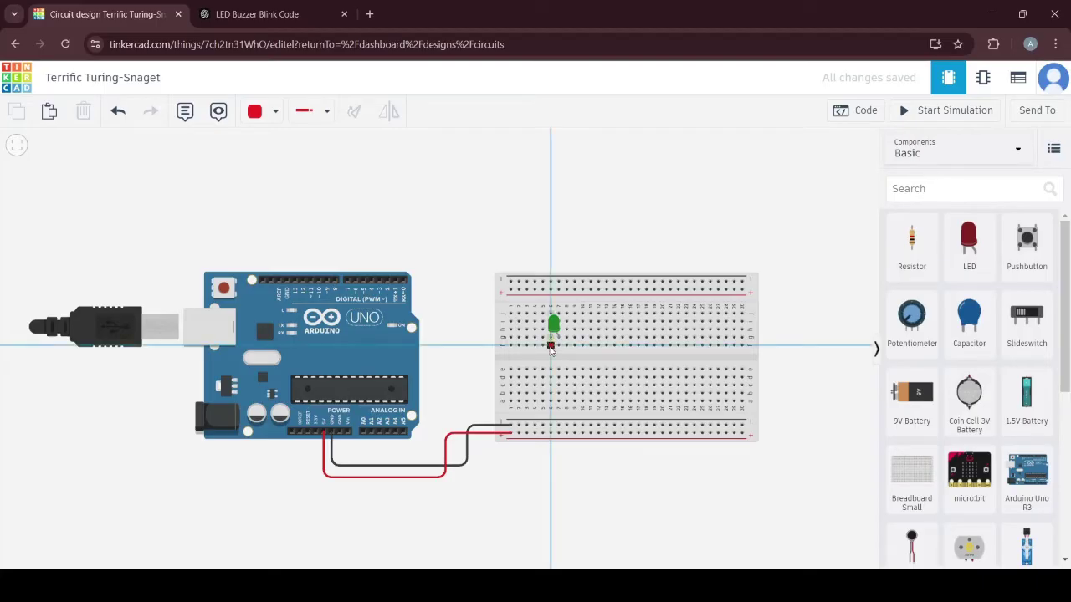
{"action": "left_click", "coordinate": [564, 344]}
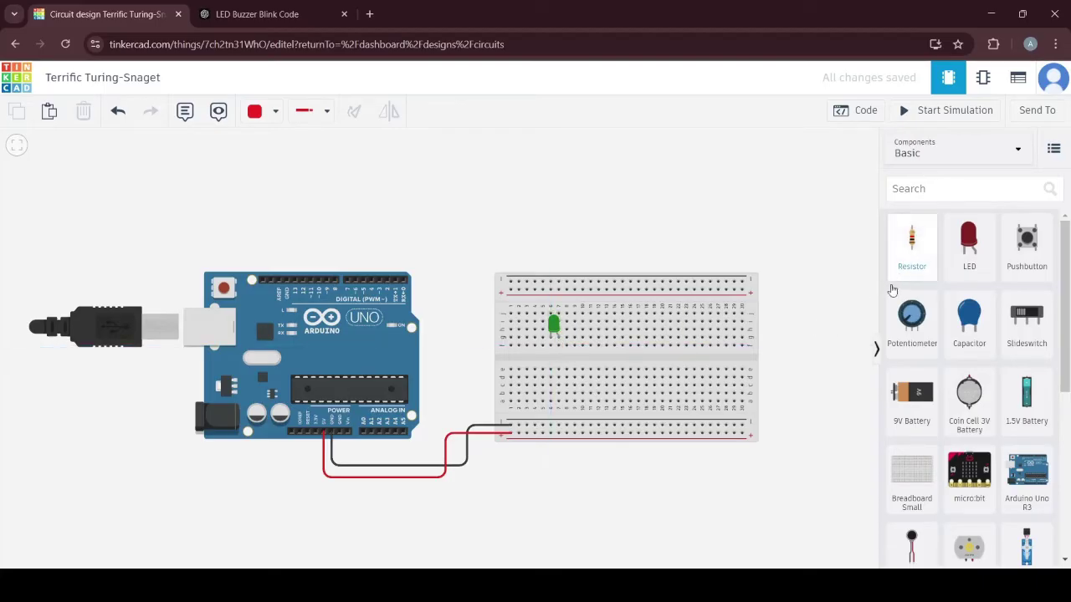
{"action": "left_click_drag", "start_coordinate": [912, 243], "coordinate": [550, 368]}
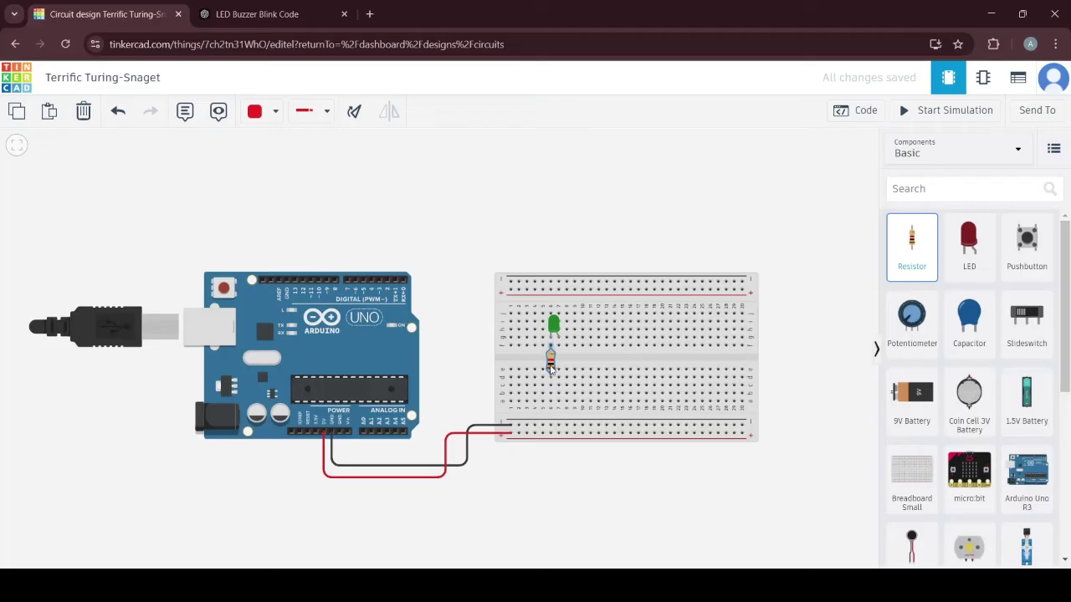
{"action": "left_click", "coordinate": [585, 222]}
Connect the resistor's row to the bottom ground rail with a black wire
{"action": "left_click", "coordinate": [550, 387]}
{"action": "left_click", "coordinate": [550, 425]}
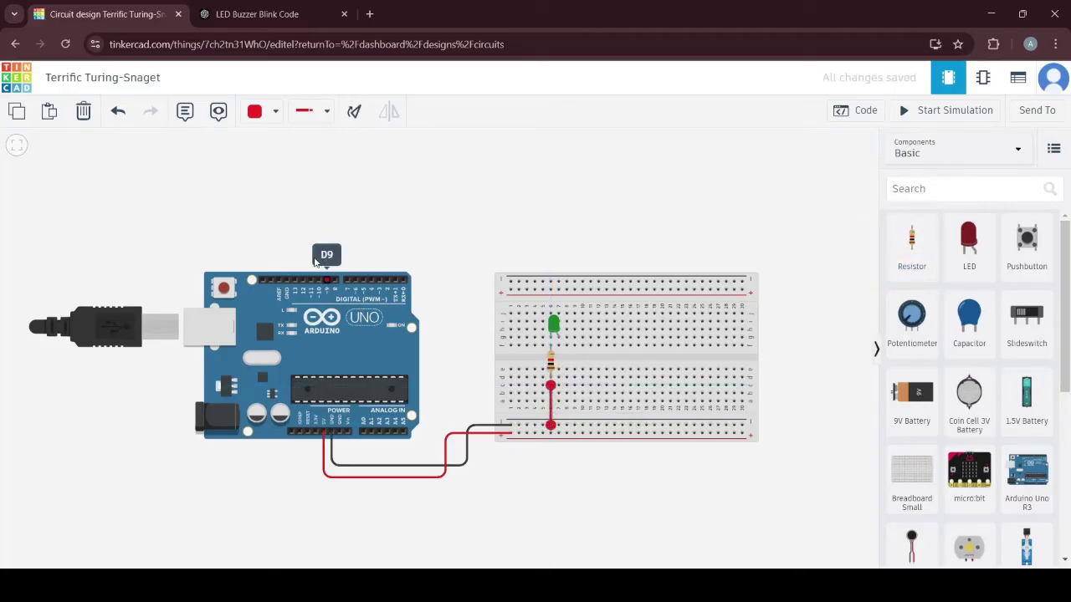
{"action": "left_click", "coordinate": [254, 115]}
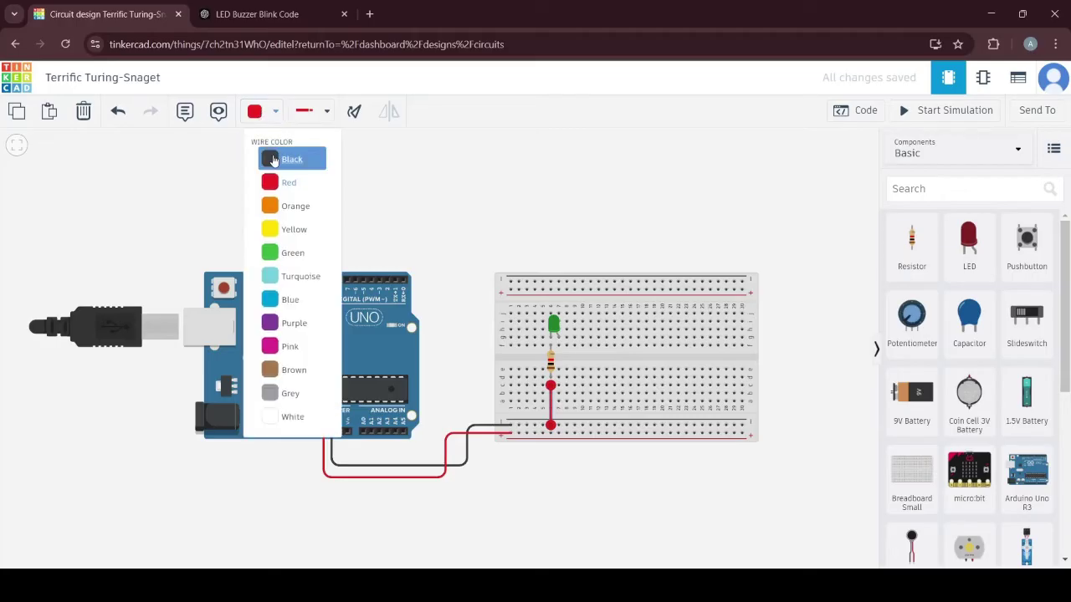
{"action": "left_click", "coordinate": [272, 160]}
{"action": "left_click", "coordinate": [669, 242]}
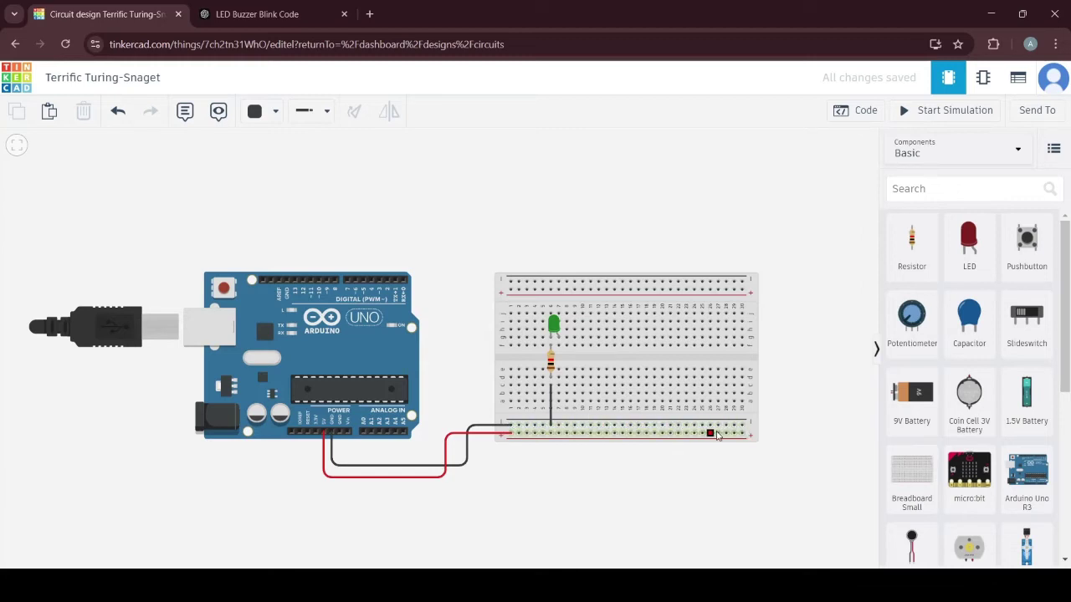
{"action": "left_click", "coordinate": [489, 427]}
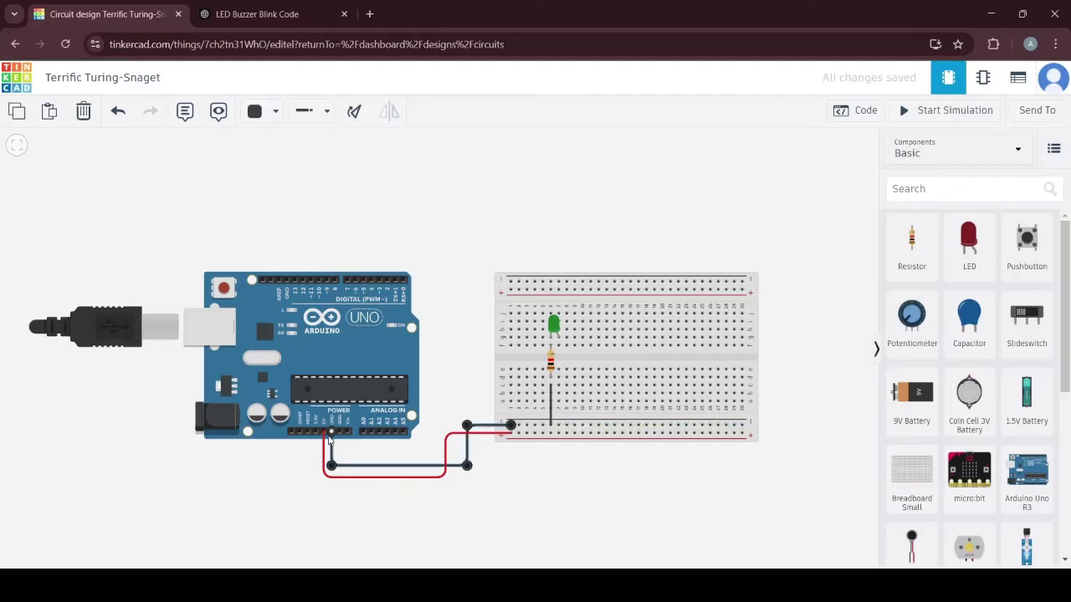
{"action": "left_click", "coordinate": [572, 484]}
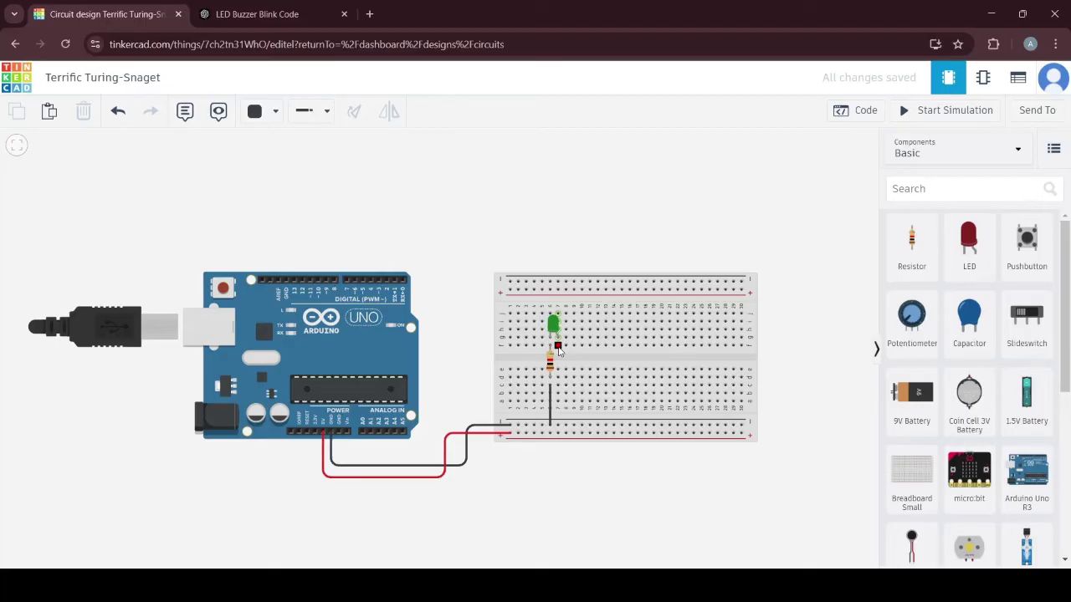
Wire the LED's other leg over the board to Arduino pin 13, squaring off the bends
{"action": "left_click", "coordinate": [558, 346]}
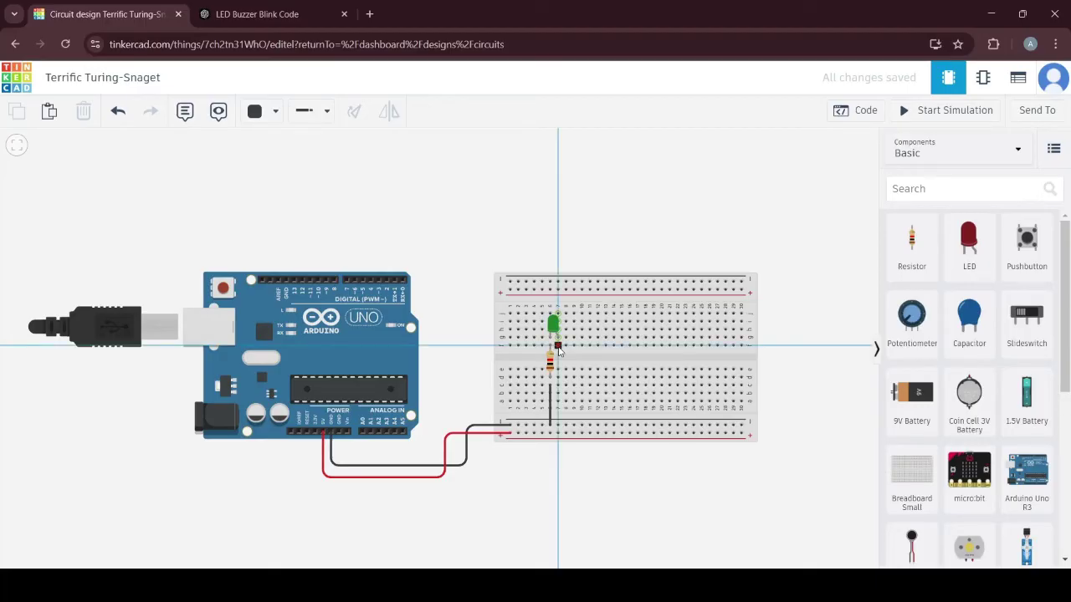
{"action": "left_click", "coordinate": [626, 228]}
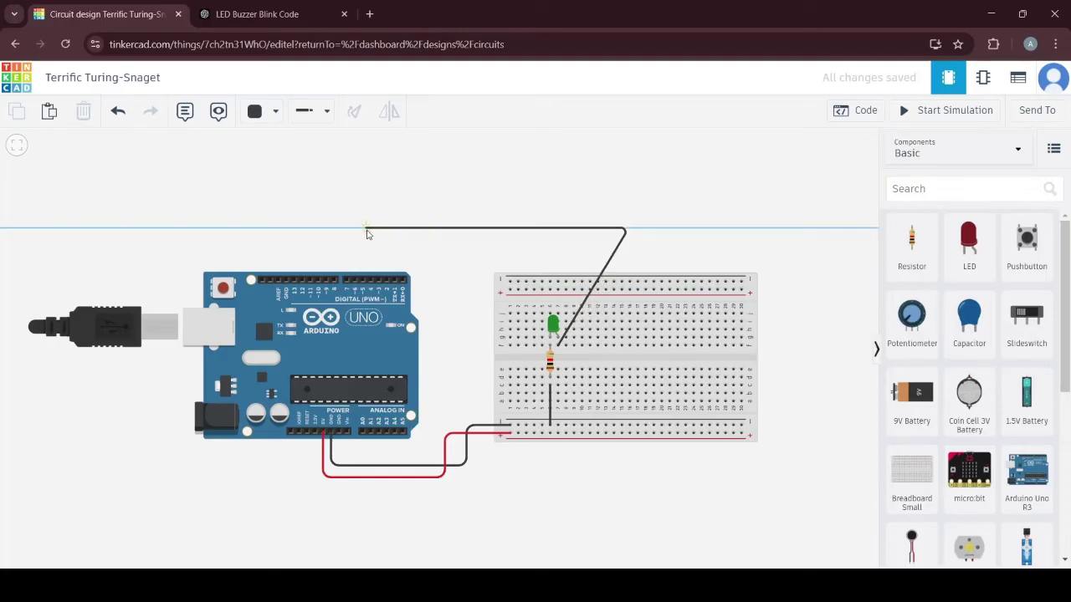
{"action": "left_click", "coordinate": [294, 240]}
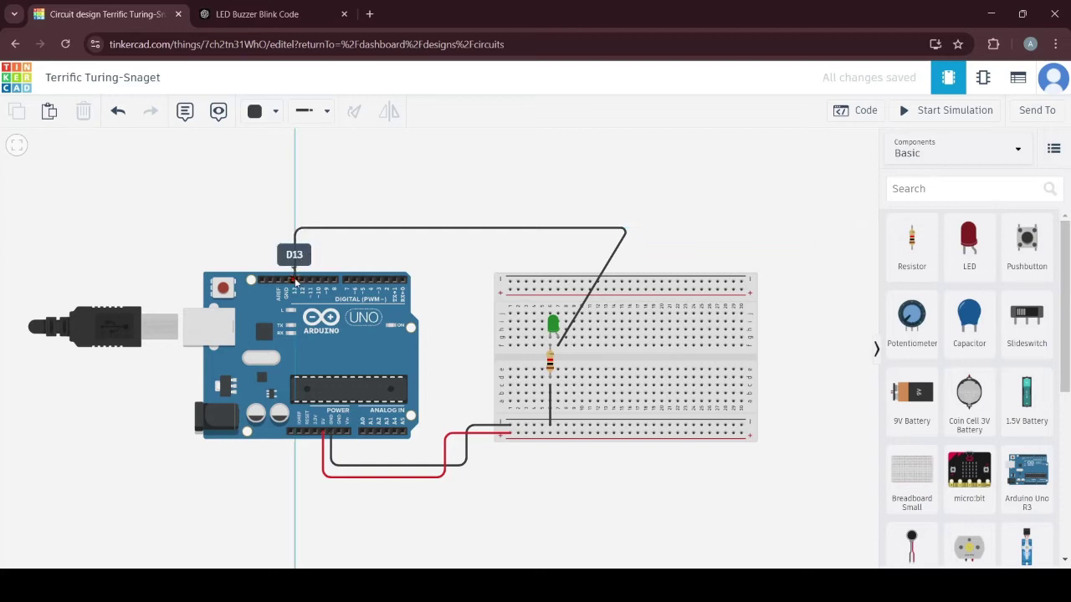
{"action": "left_click", "coordinate": [294, 278]}
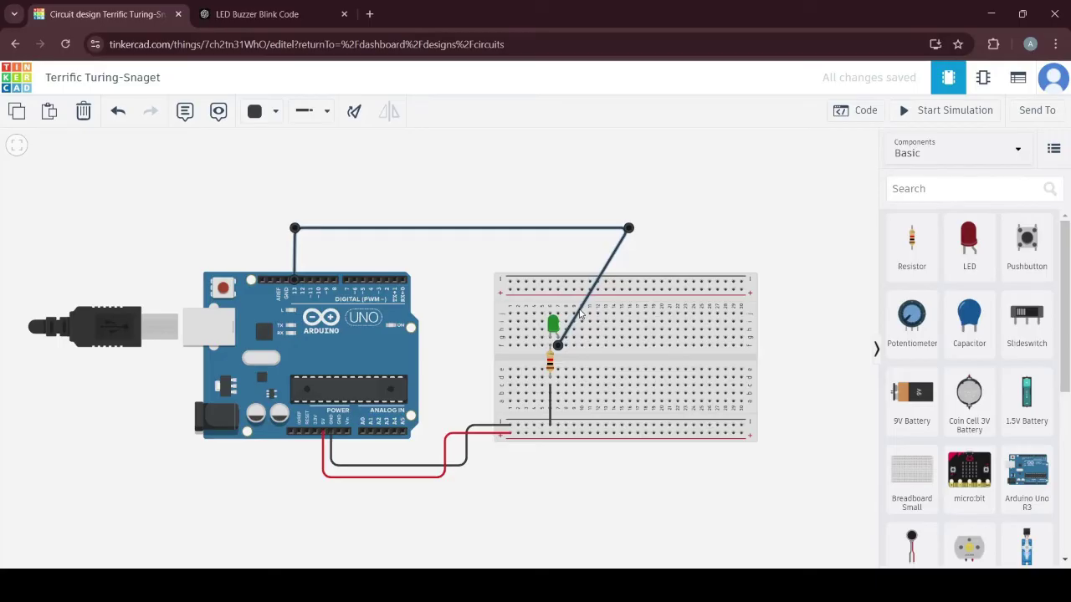
{"action": "left_click_drag", "start_coordinate": [579, 313], "coordinate": [593, 346]}
{"action": "left_click_drag", "start_coordinate": [627, 227], "coordinate": [593, 228]}
{"action": "left_click", "coordinate": [684, 236]}
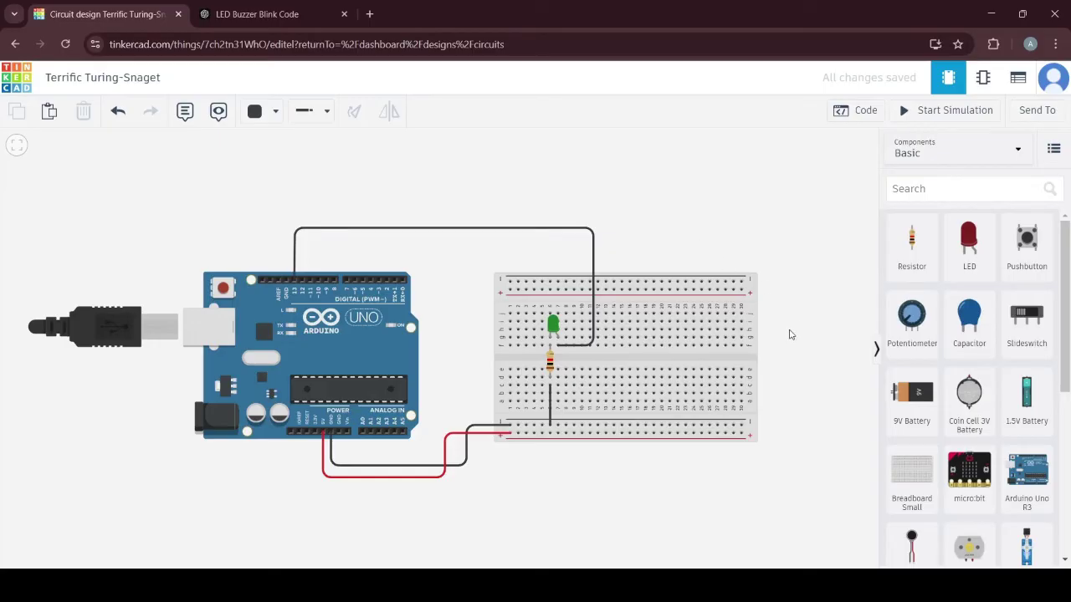
Add a mirrored piezo buzzer, wire its negative pin to ground, and recolour the pin 13 wire green
{"action": "scroll", "coordinate": [988, 362], "scroll_direction": "down", "scroll_amount": 3}
{"action": "scroll", "coordinate": [988, 361], "scroll_direction": "down", "scroll_amount": 1}
{"action": "left_click_drag", "start_coordinate": [1026, 439], "coordinate": [656, 336]}
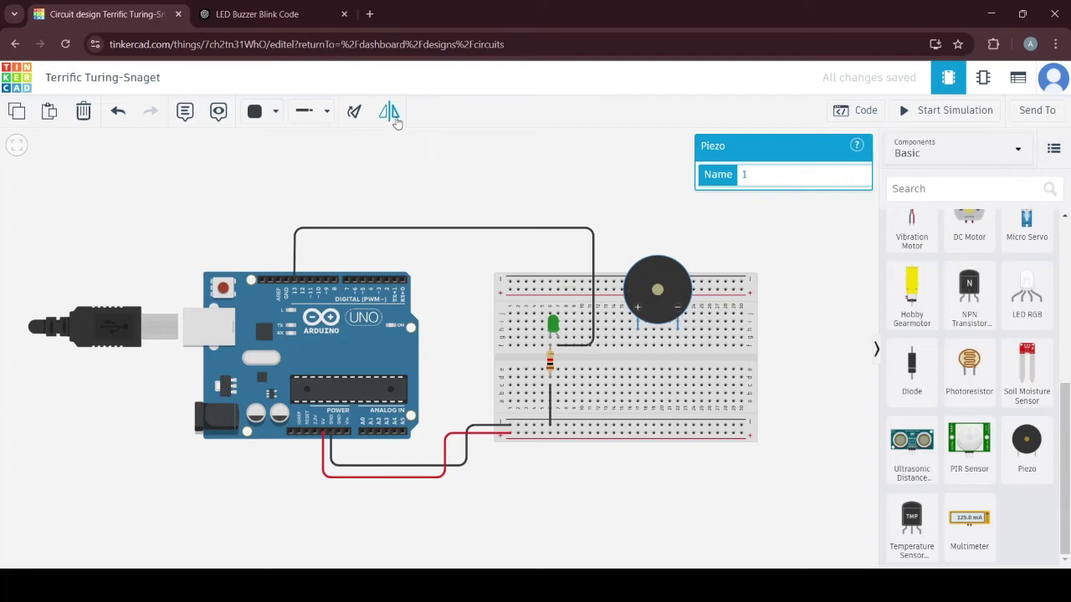
{"action": "left_click", "coordinate": [390, 112]}
{"action": "left_click", "coordinate": [612, 167]}
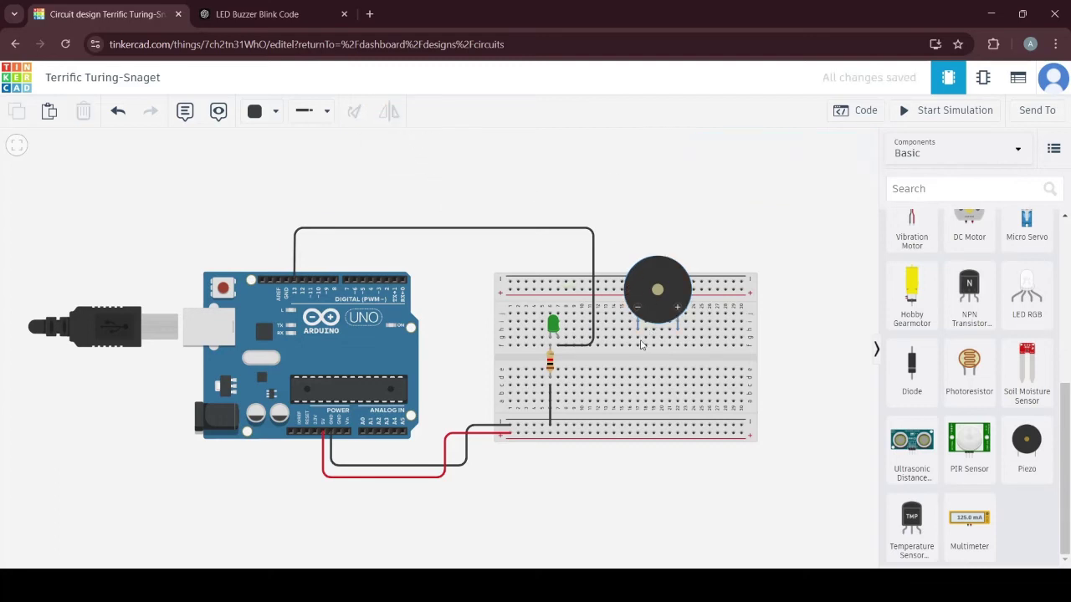
{"action": "left_click", "coordinate": [638, 340]}
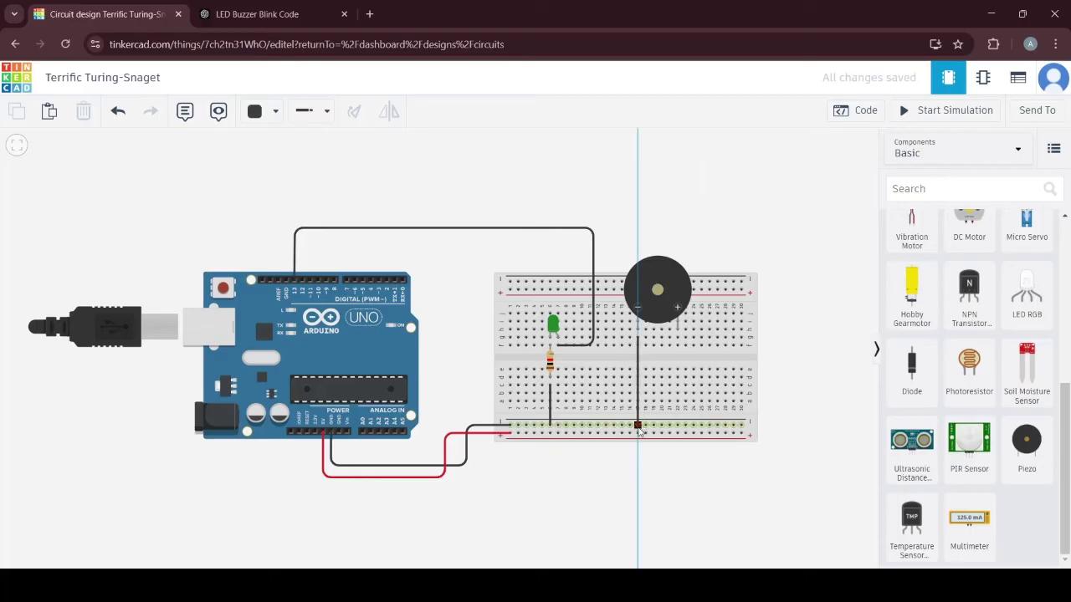
{"action": "left_click", "coordinate": [638, 426]}
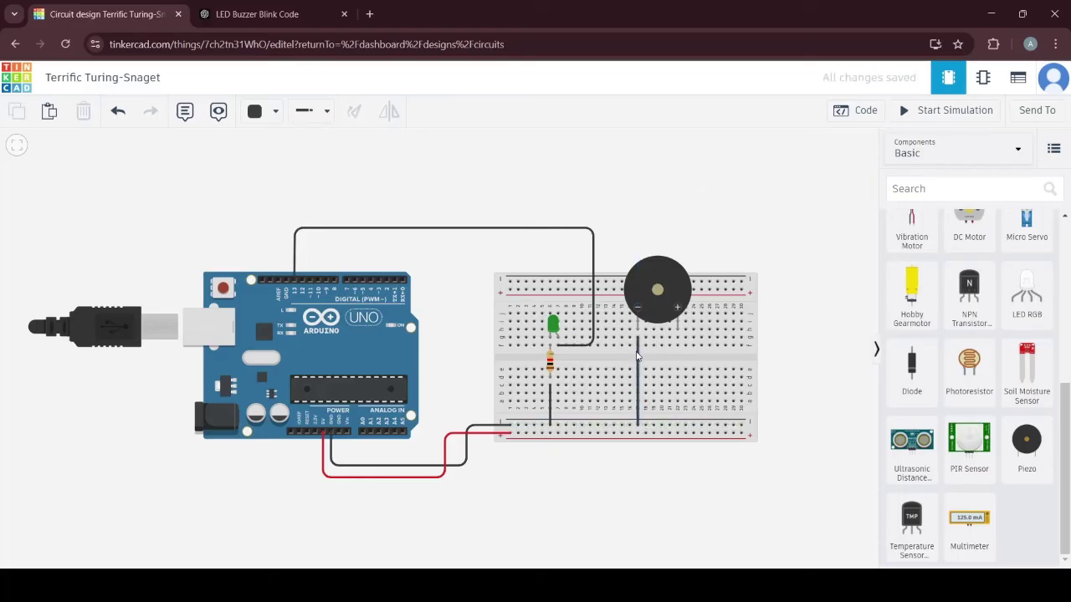
{"action": "left_click", "coordinate": [573, 229]}
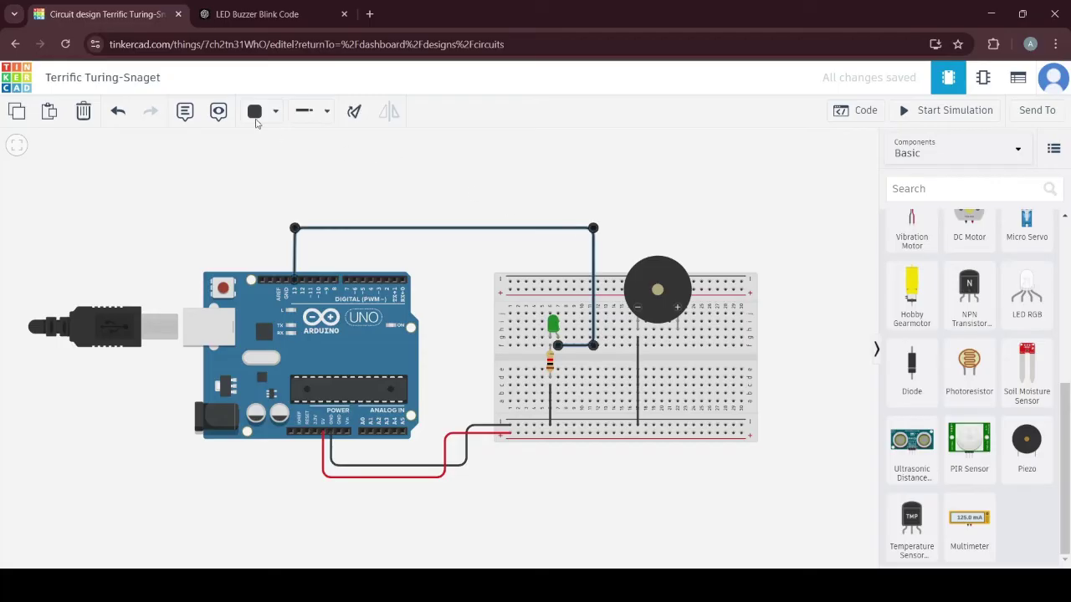
{"action": "left_click", "coordinate": [255, 113]}
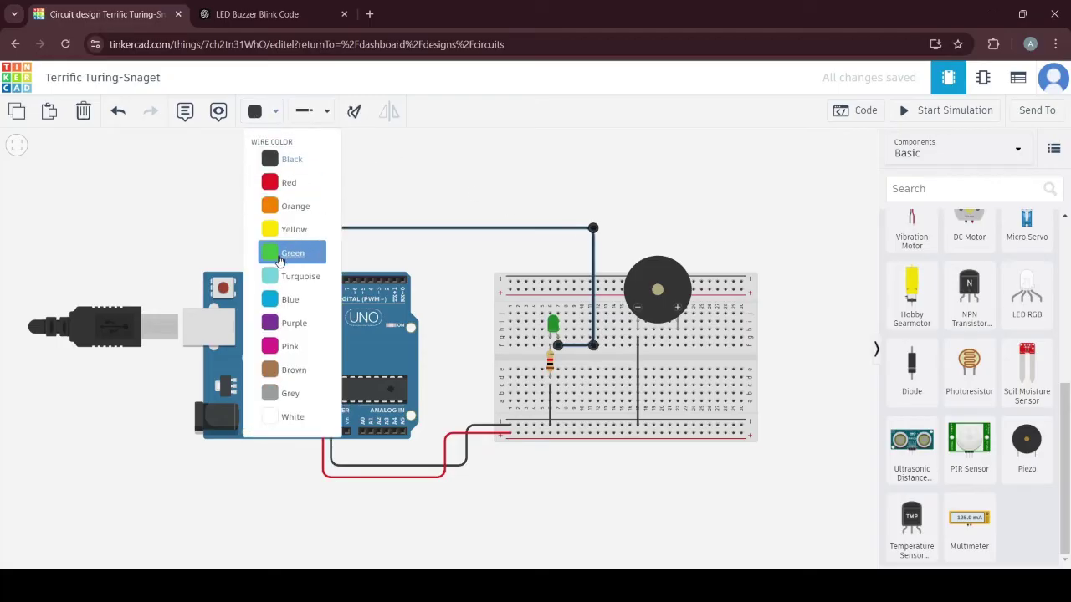
{"action": "left_click", "coordinate": [280, 255]}
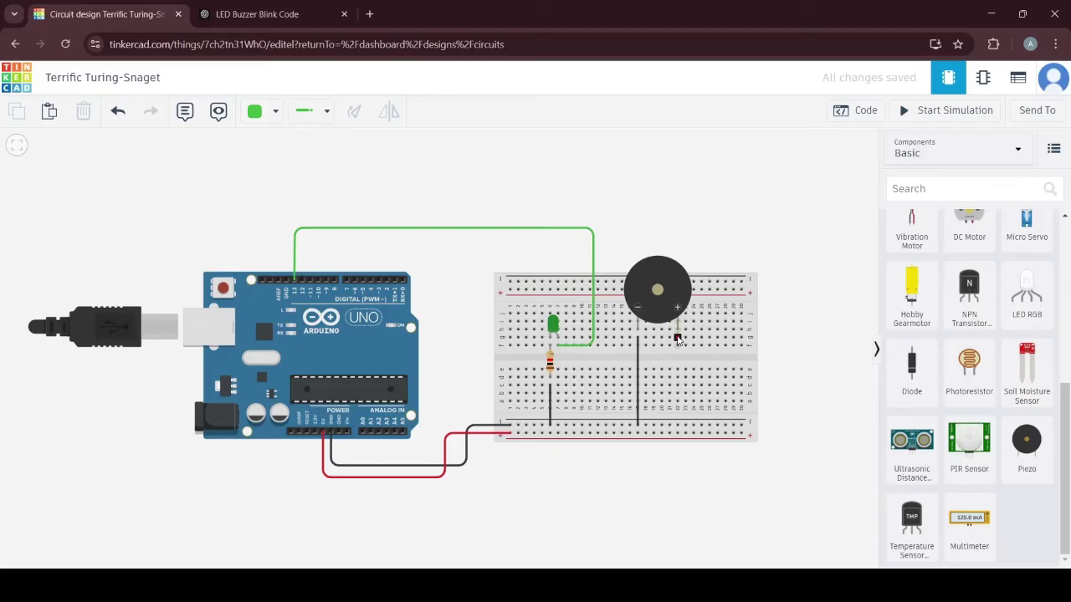
Run a blue wire from the buzzer's positive pin over the breadboard to an Arduino digital pin
{"action": "left_click", "coordinate": [677, 338]}
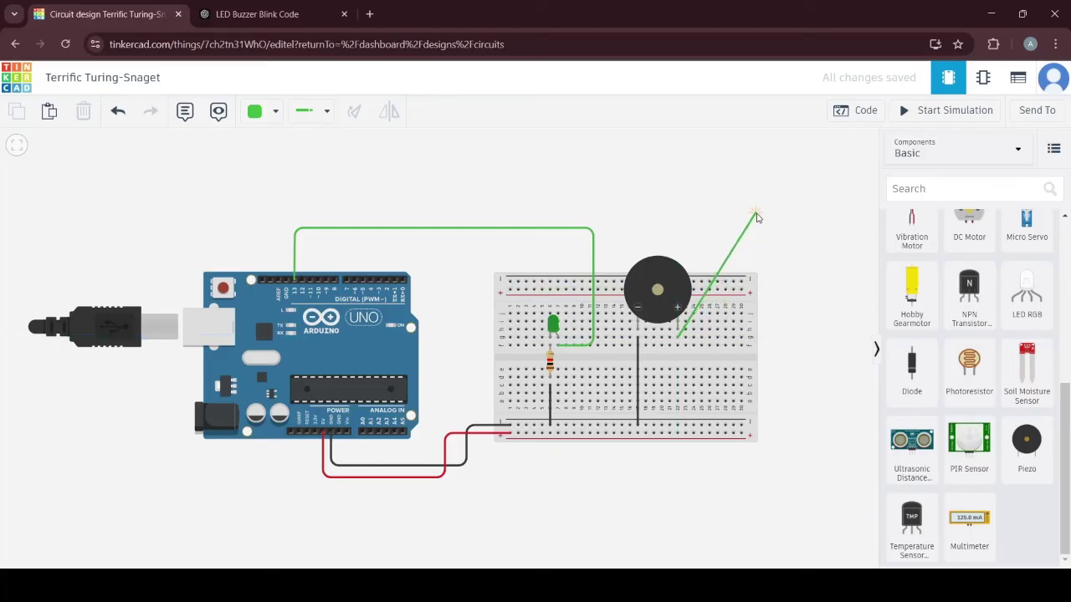
{"action": "left_click", "coordinate": [753, 215]}
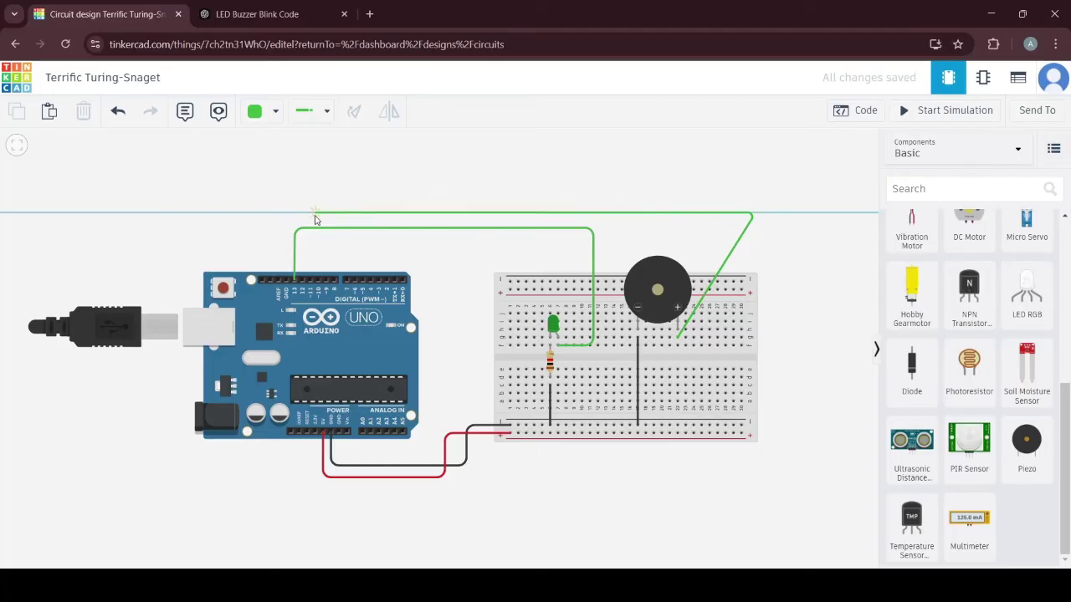
{"action": "left_click", "coordinate": [302, 214]}
{"action": "left_click", "coordinate": [301, 280]}
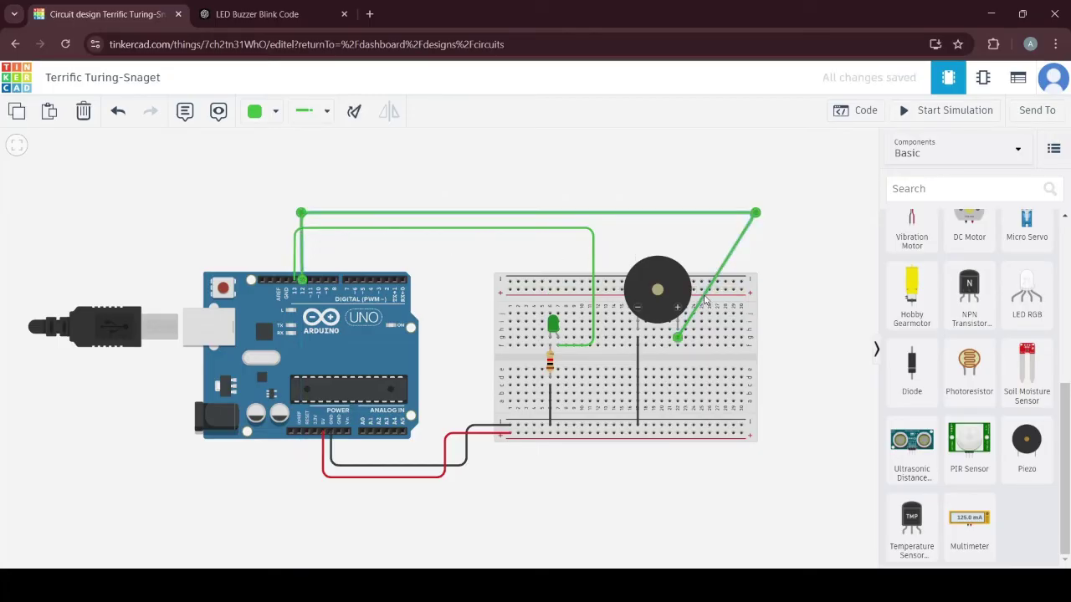
{"action": "left_click_drag", "start_coordinate": [703, 294], "coordinate": [718, 338]}
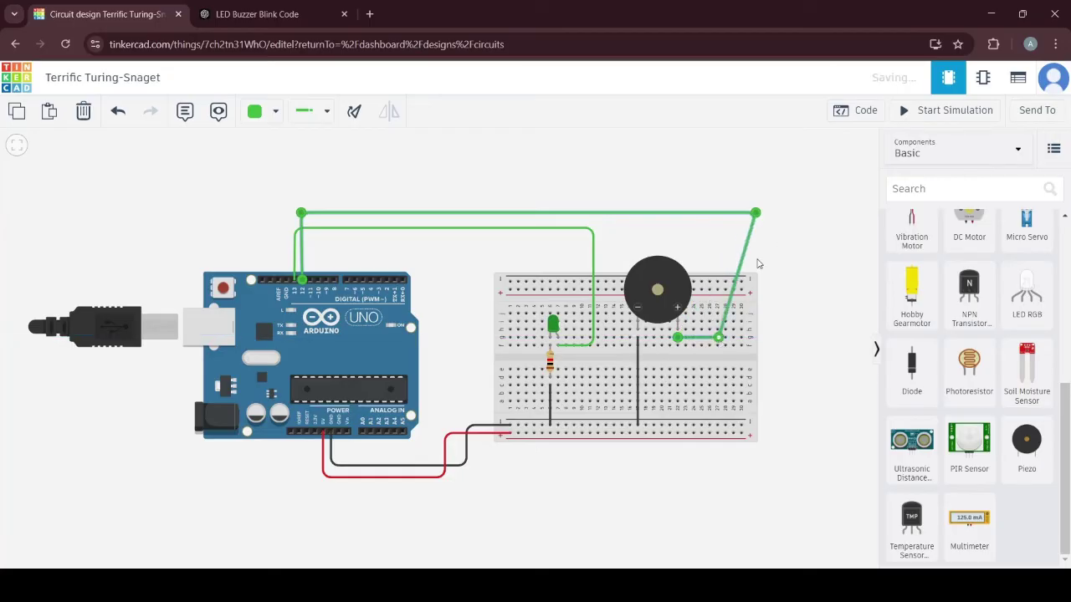
{"action": "left_click_drag", "start_coordinate": [756, 212], "coordinate": [718, 213]}
{"action": "left_click", "coordinate": [275, 110]}
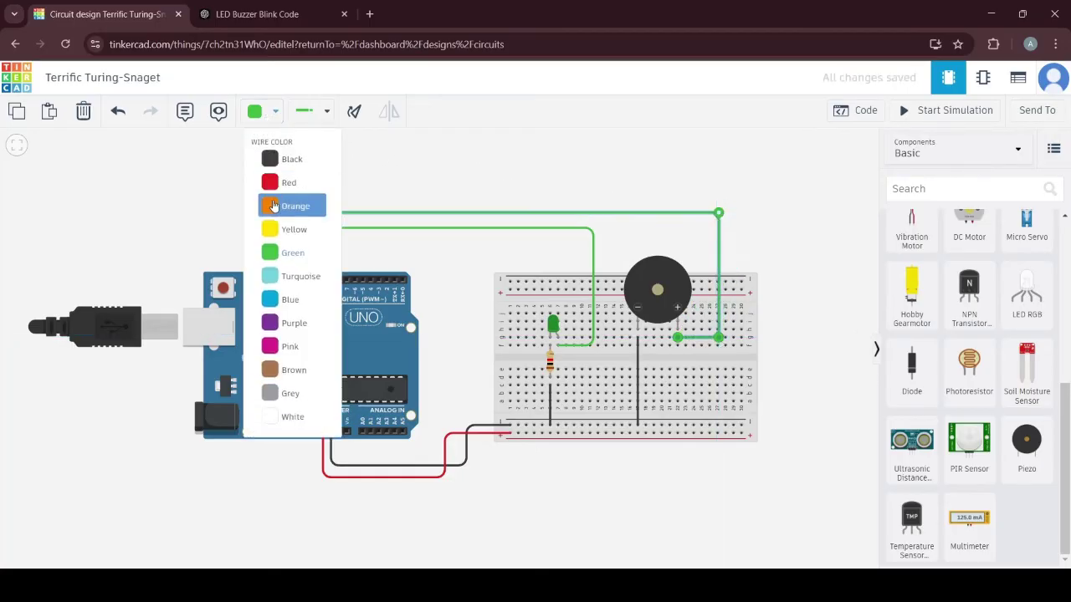
{"action": "left_click", "coordinate": [281, 299]}
{"action": "left_click", "coordinate": [793, 228]}
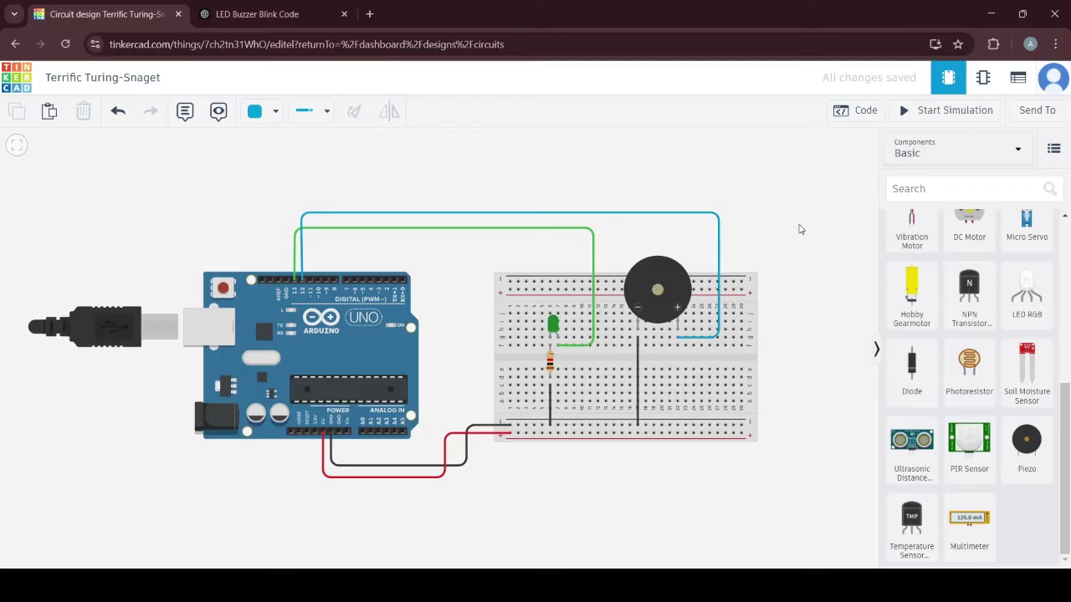
Switch the Arduino code editor to Text mode and delete the default blink sketch
{"action": "left_click", "coordinate": [856, 114]}
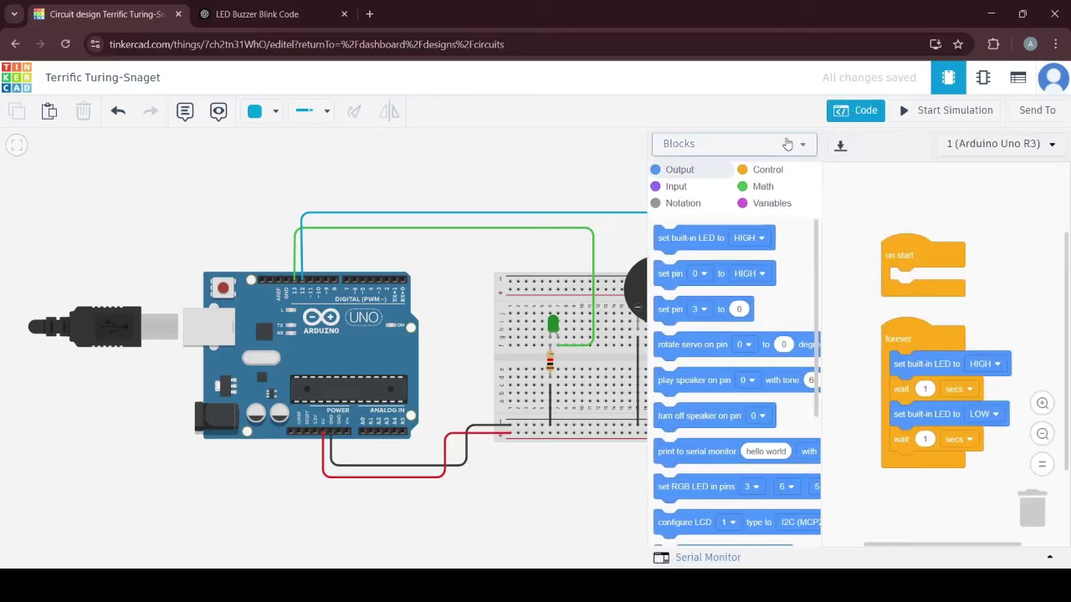
{"action": "left_click", "coordinate": [787, 144]}
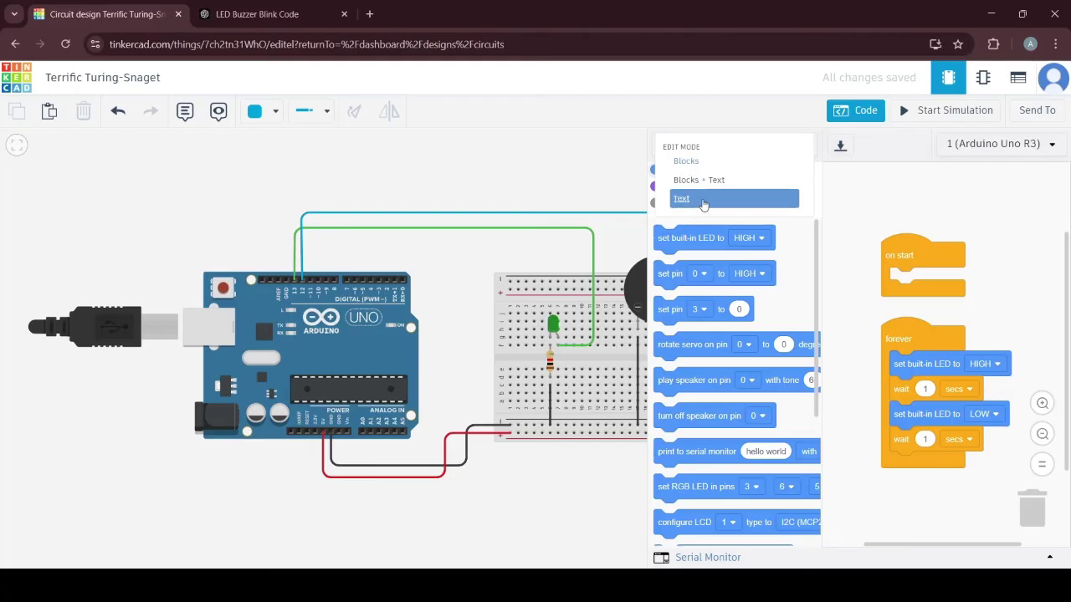
{"action": "left_click", "coordinate": [746, 199]}
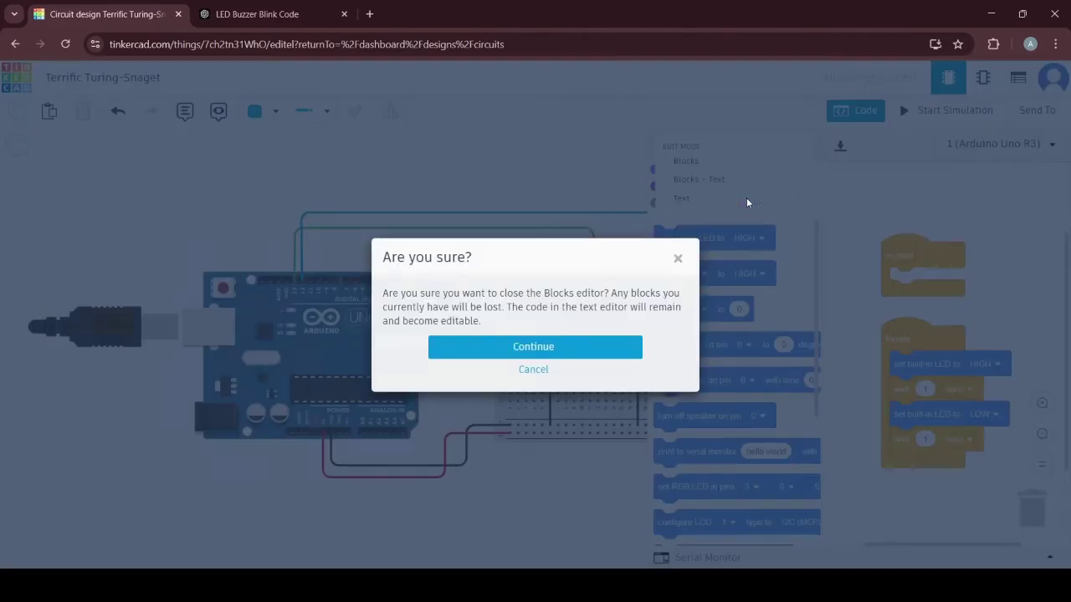
{"action": "left_click", "coordinate": [566, 348]}
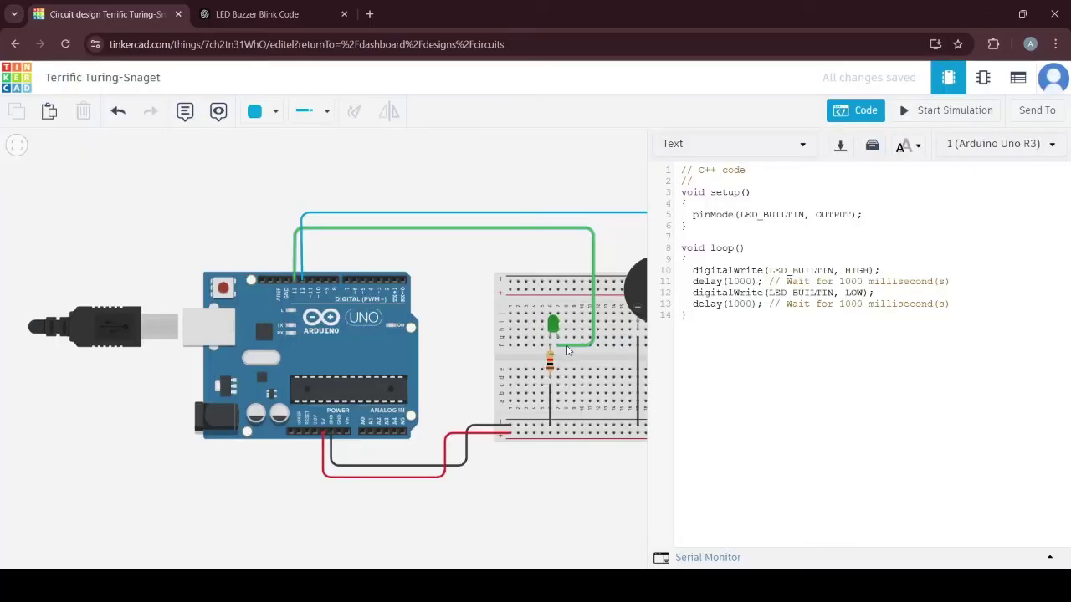
{"action": "key", "text": "ctrl+a"}
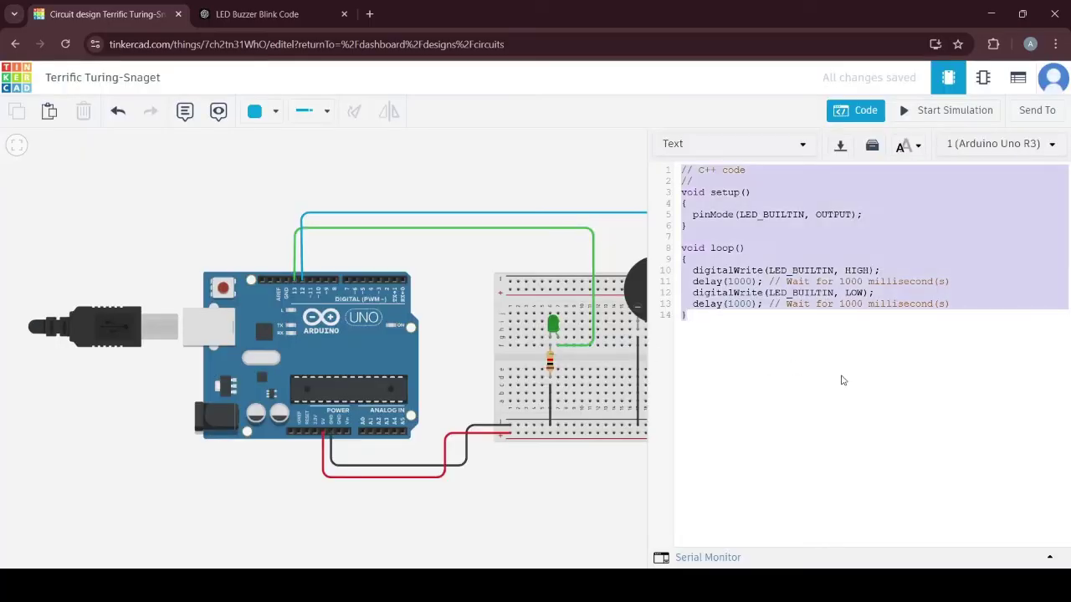
{"action": "key", "text": "Delete"}
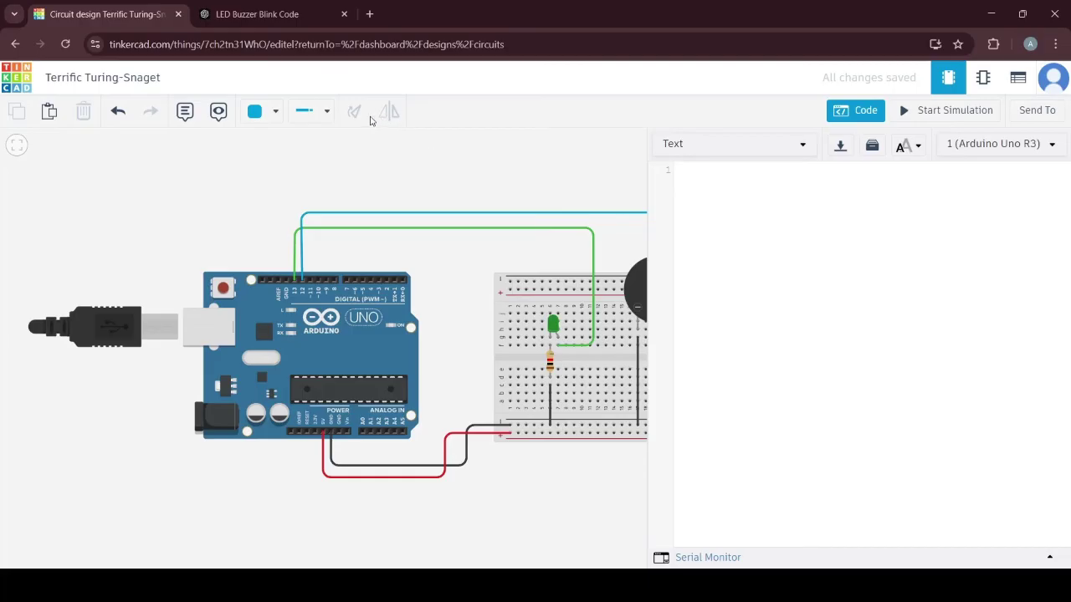
Copy the LED/buzzer Arduino code from the ChatGPT tab back into the empty editor
{"action": "left_click", "coordinate": [281, 4]}
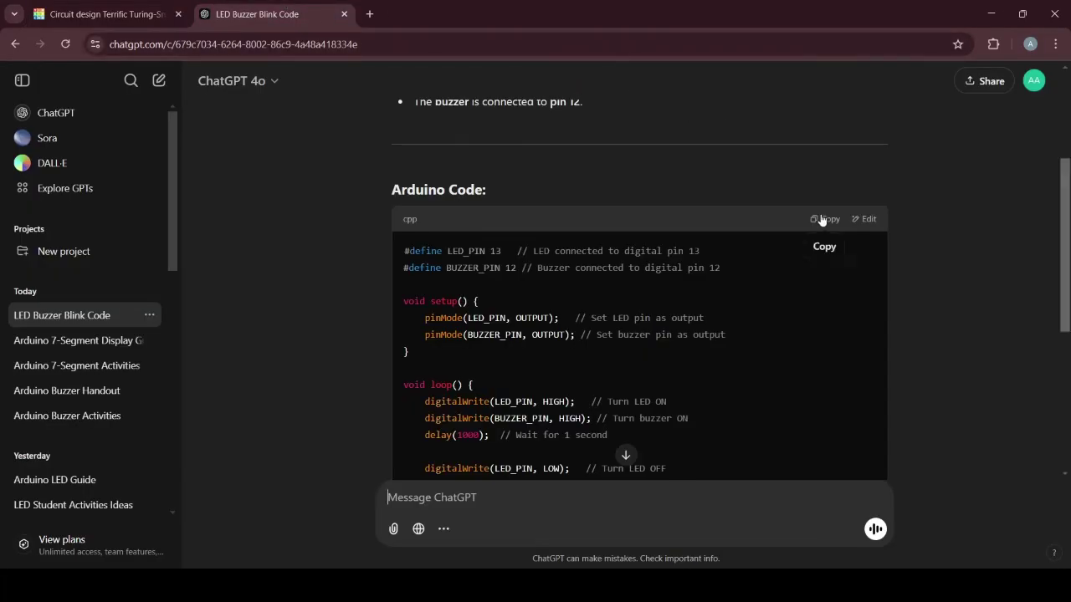
{"action": "scroll", "coordinate": [820, 219], "scroll_direction": "up", "scroll_amount": 1}
{"action": "left_click", "coordinate": [824, 289]}
{"action": "left_click", "coordinate": [88, 4]}
{"action": "left_click", "coordinate": [799, 268]}
Paste the LED and buzzer blink code, then run the simulation for about 21 seconds and stop it
{"action": "key", "text": "ctrl+v"}
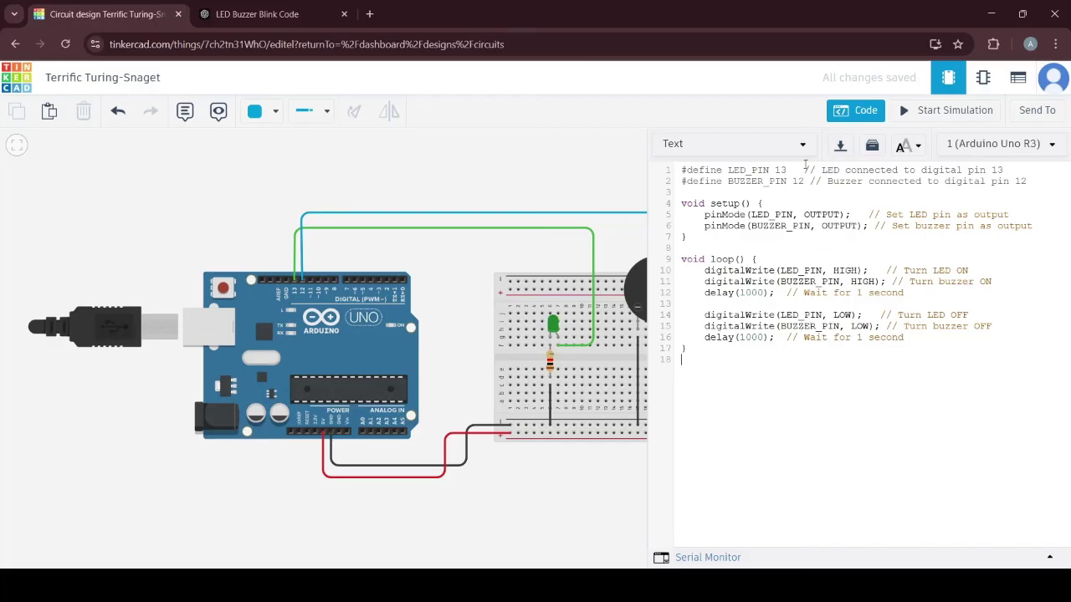
{"action": "left_click", "coordinate": [860, 112]}
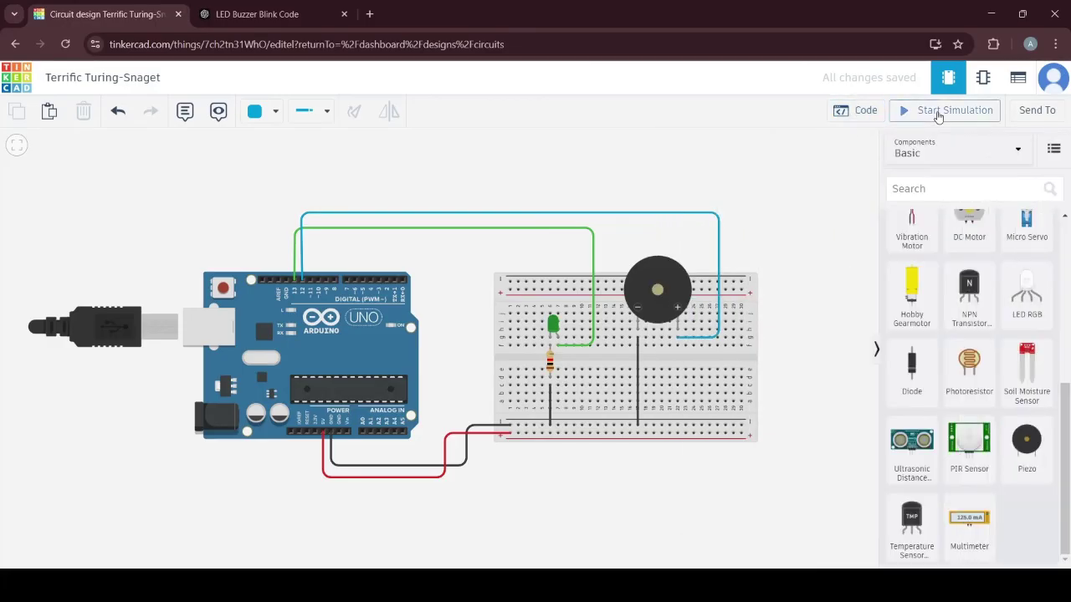
{"action": "left_click", "coordinate": [937, 115]}
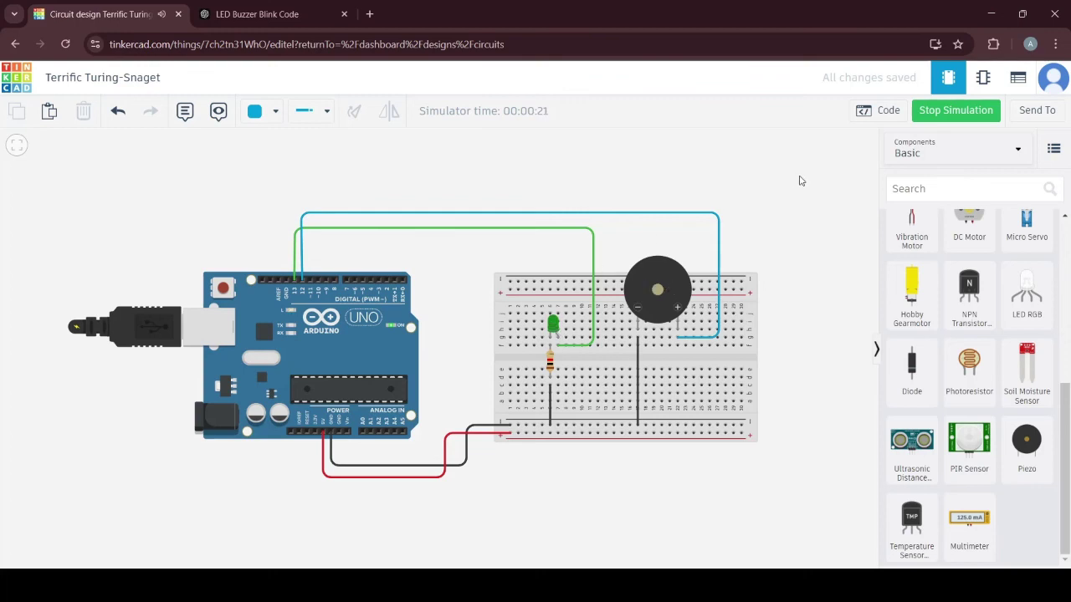
{"action": "left_click", "coordinate": [948, 117]}
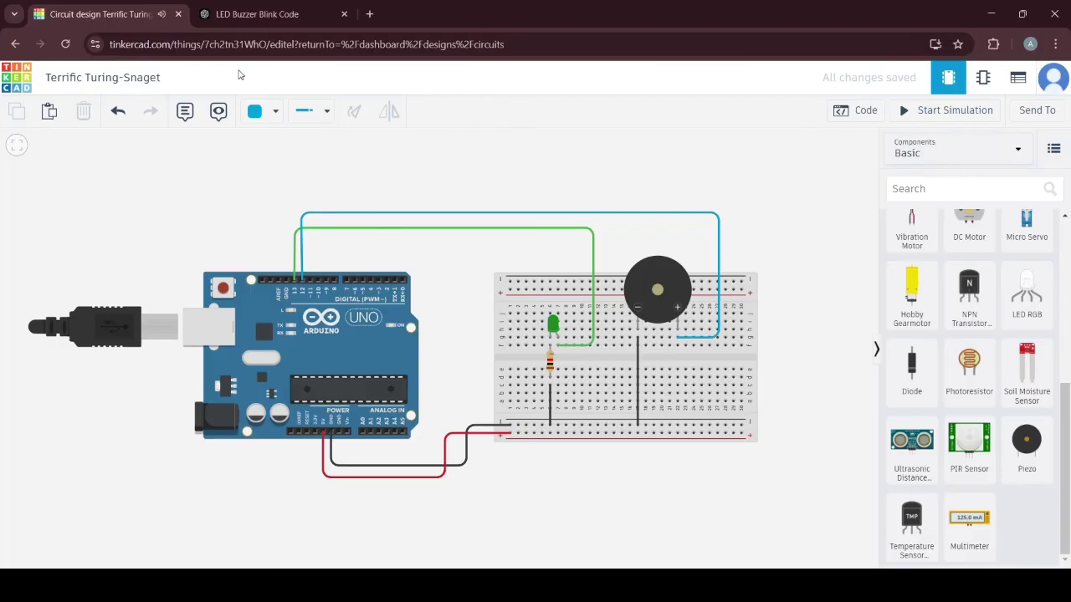
Rename the circuit design to LED_buzzer and return to its project page
{"action": "left_click", "coordinate": [131, 78]}
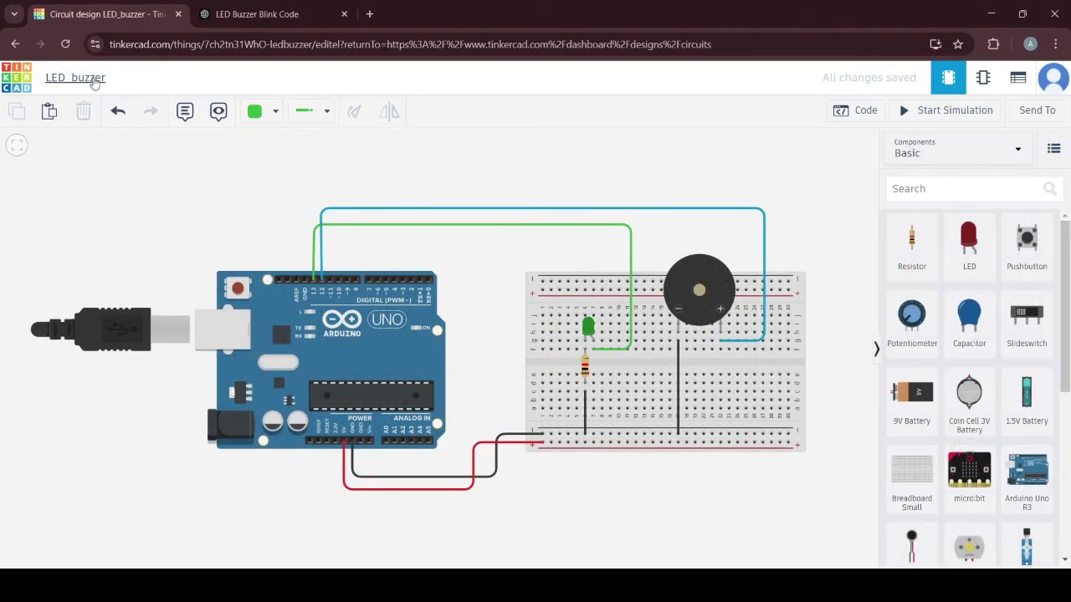
{"action": "left_click", "coordinate": [95, 79]}
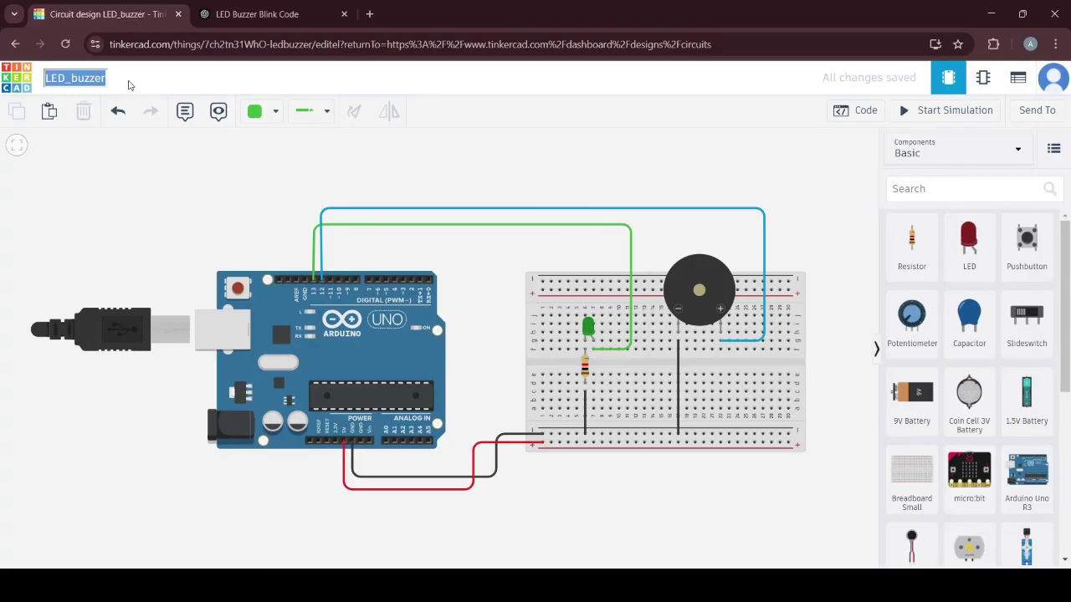
{"action": "type", "text": "LED"}
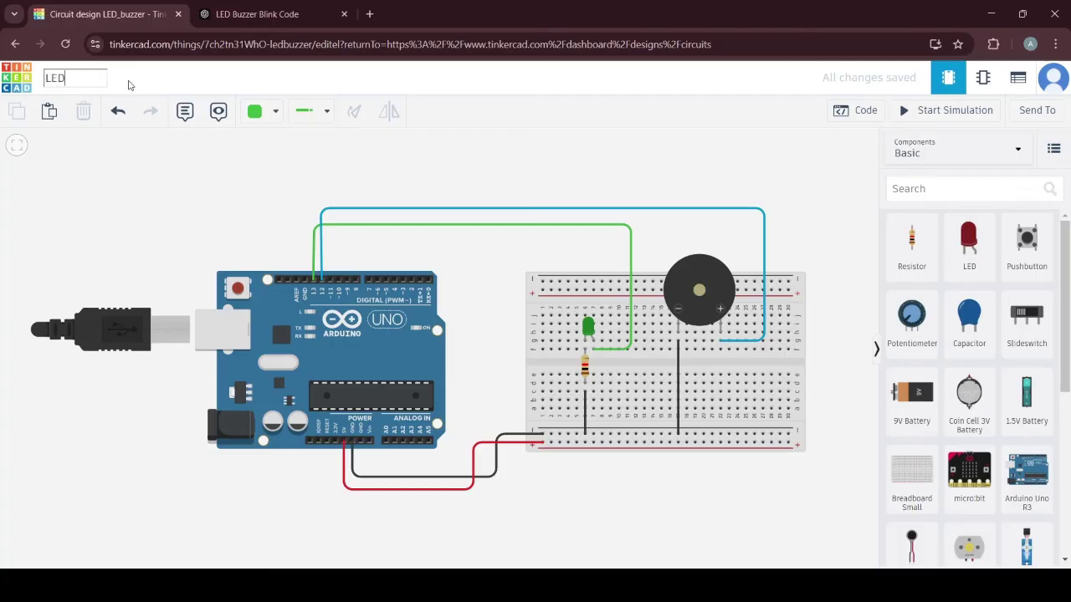
{"action": "type", "text": "_buzzer"}
{"action": "left_click", "coordinate": [154, 185]}
{"action": "left_click", "coordinate": [14, 44]}
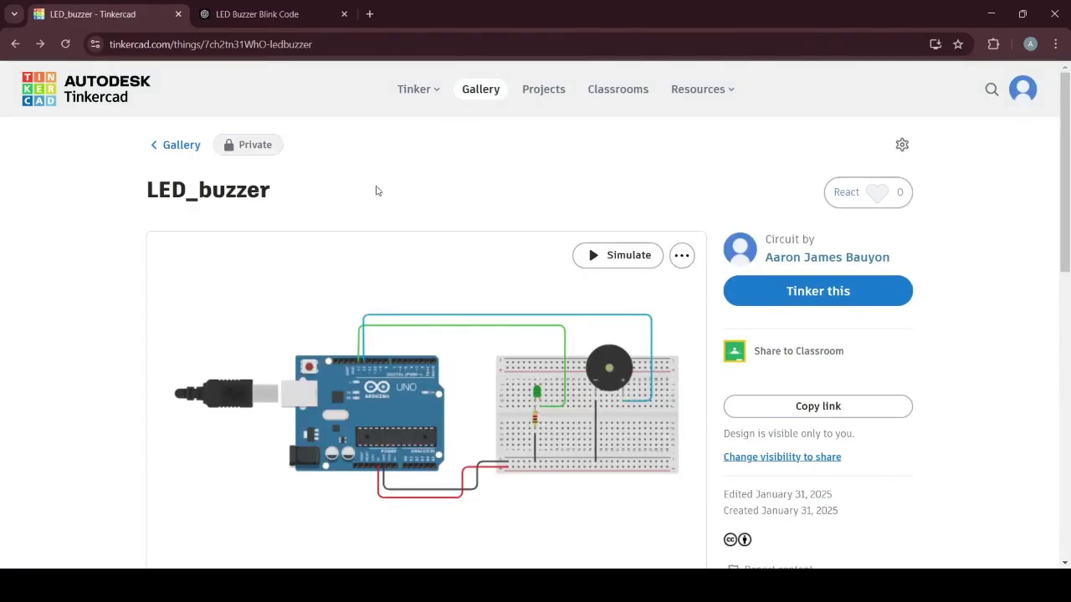
Set the LED_buzzer design's privacy to Share link in its sharing settings
{"action": "scroll", "coordinate": [435, 189], "scroll_direction": "down", "scroll_amount": 1}
{"action": "scroll", "coordinate": [433, 189], "scroll_direction": "up", "scroll_amount": 1}
{"action": "scroll", "coordinate": [910, 346], "scroll_direction": "down", "scroll_amount": 1}
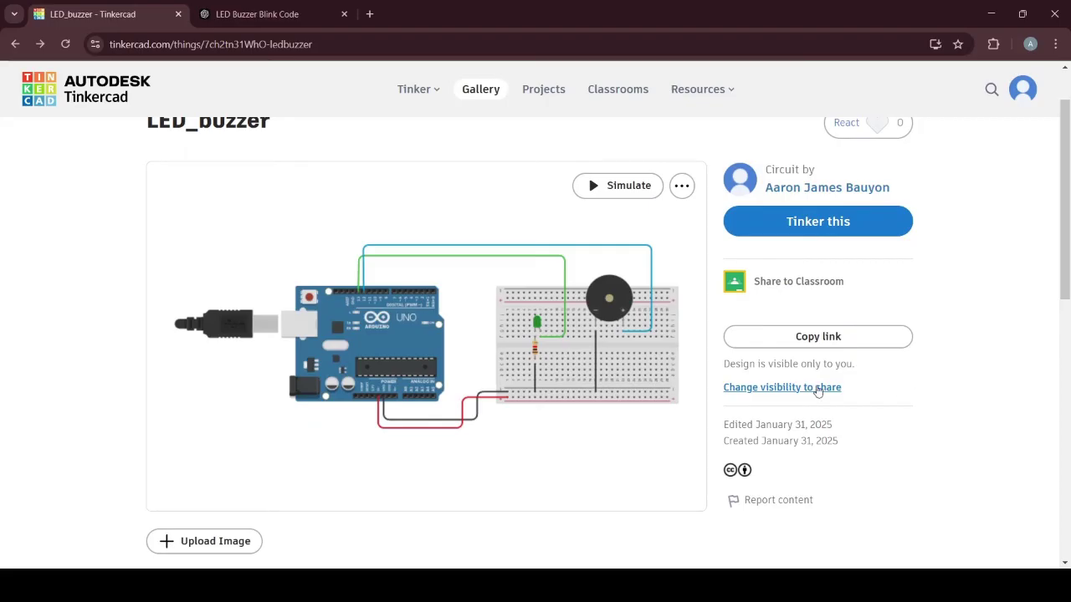
{"action": "scroll", "coordinate": [920, 409], "scroll_direction": "up", "scroll_amount": 1}
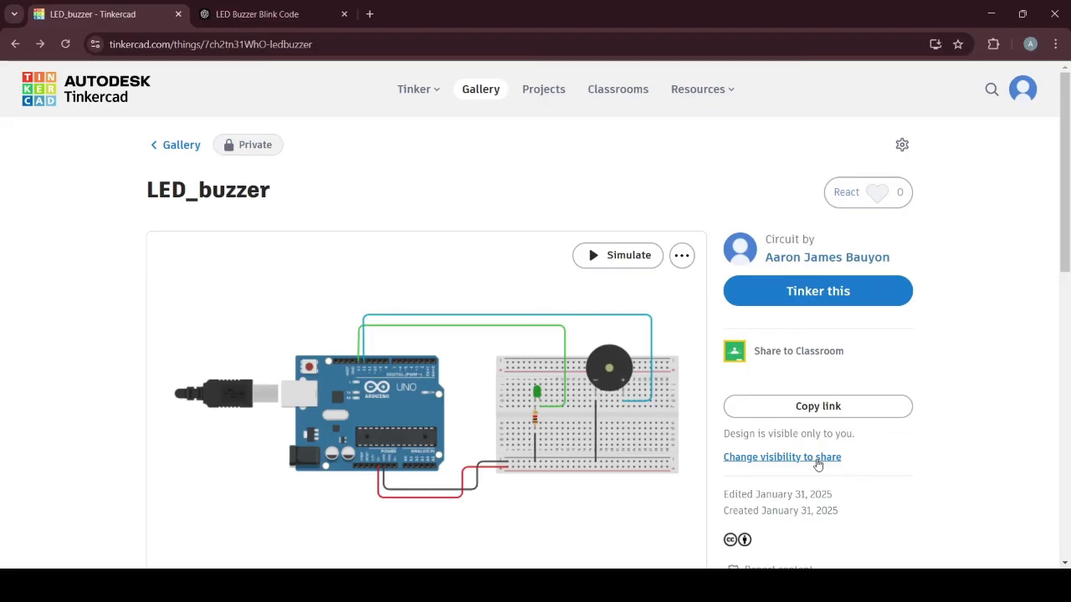
{"action": "left_click", "coordinate": [817, 464]}
{"action": "scroll", "coordinate": [430, 320], "scroll_direction": "down", "scroll_amount": 2}
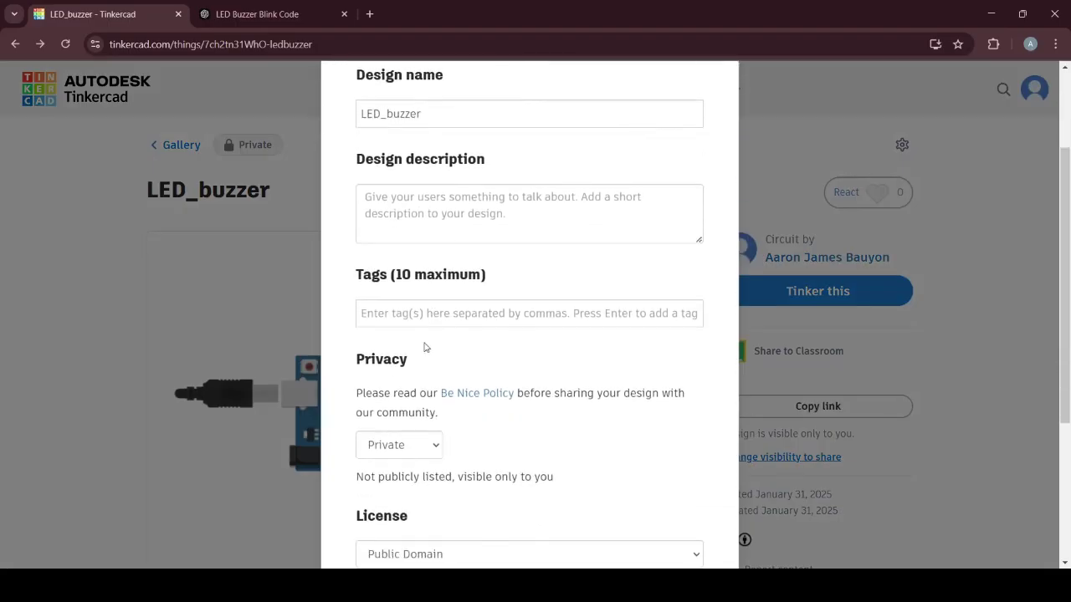
{"action": "left_click", "coordinate": [425, 448]}
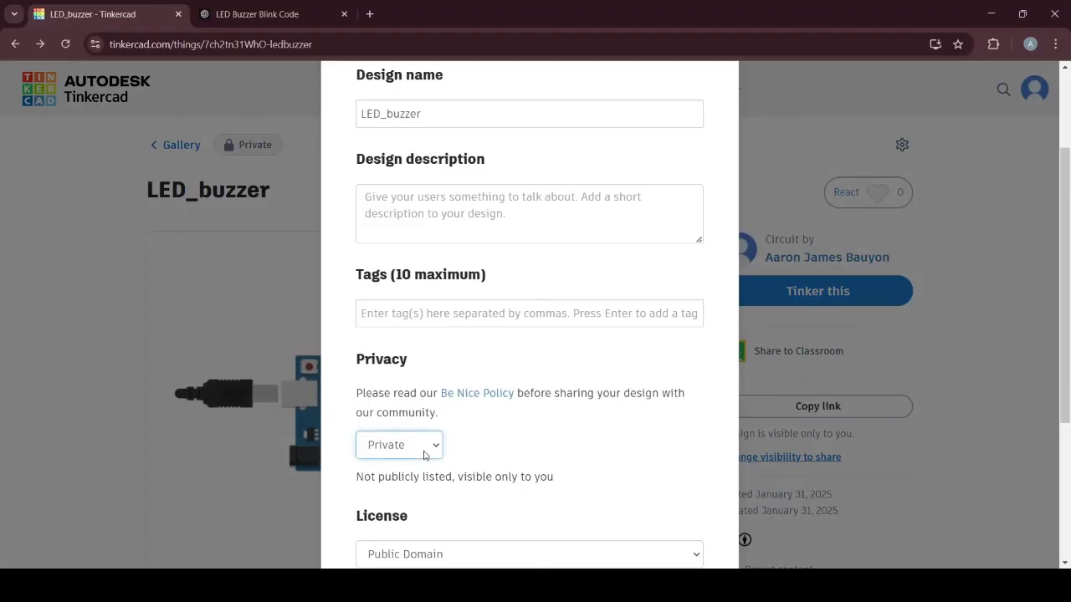
{"action": "left_click", "coordinate": [408, 499]}
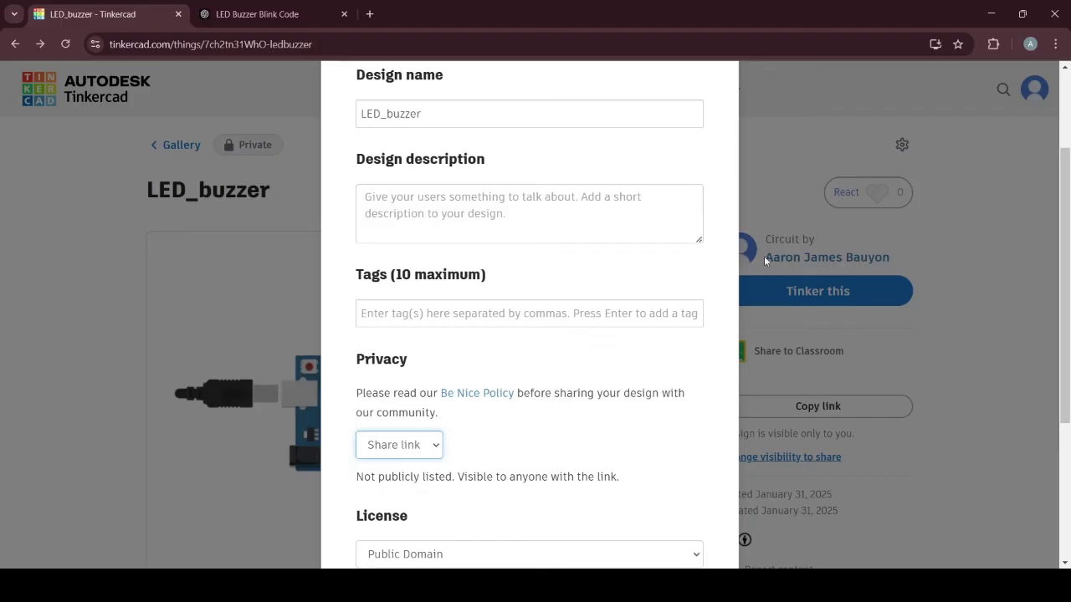
{"action": "left_click", "coordinate": [777, 145]}
Copy the LED_buzzer design's share link
{"action": "scroll", "coordinate": [765, 179], "scroll_direction": "down", "scroll_amount": 1}
{"action": "scroll", "coordinate": [729, 255], "scroll_direction": "up", "scroll_amount": 1}
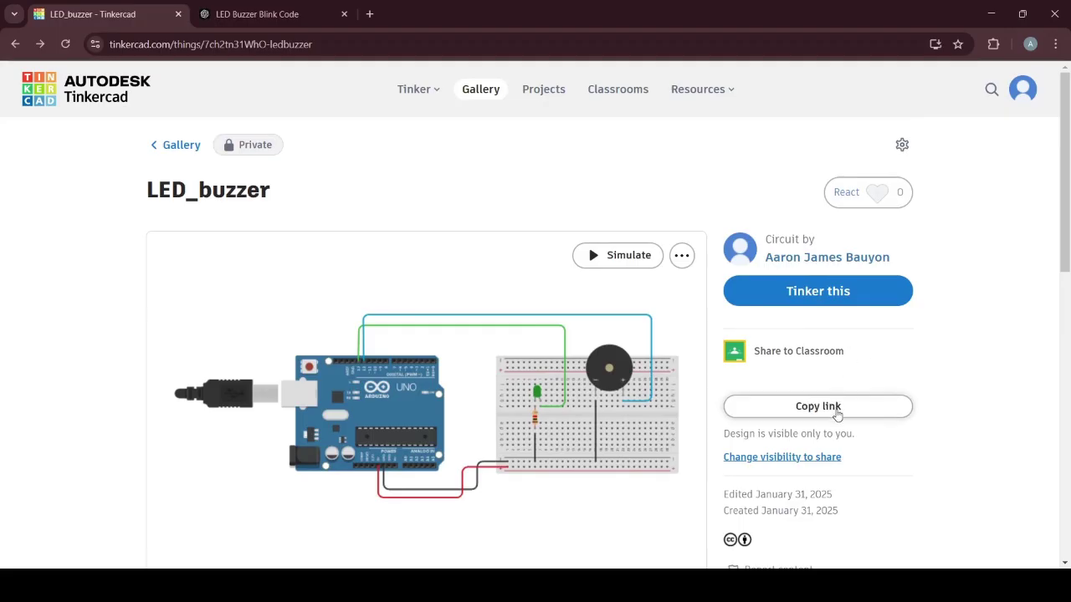
{"action": "left_click", "coordinate": [836, 414]}
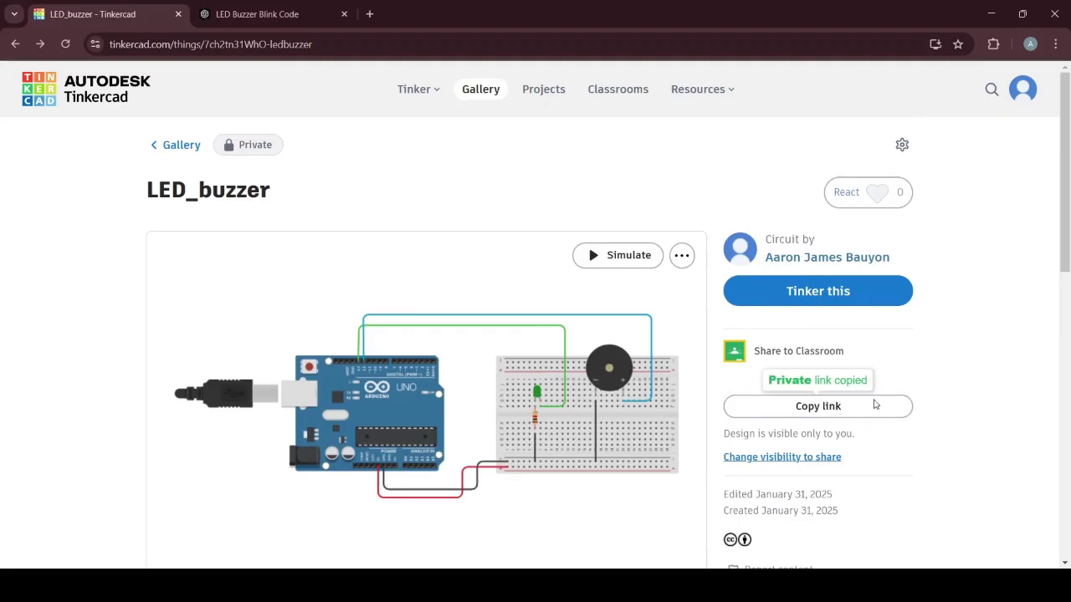